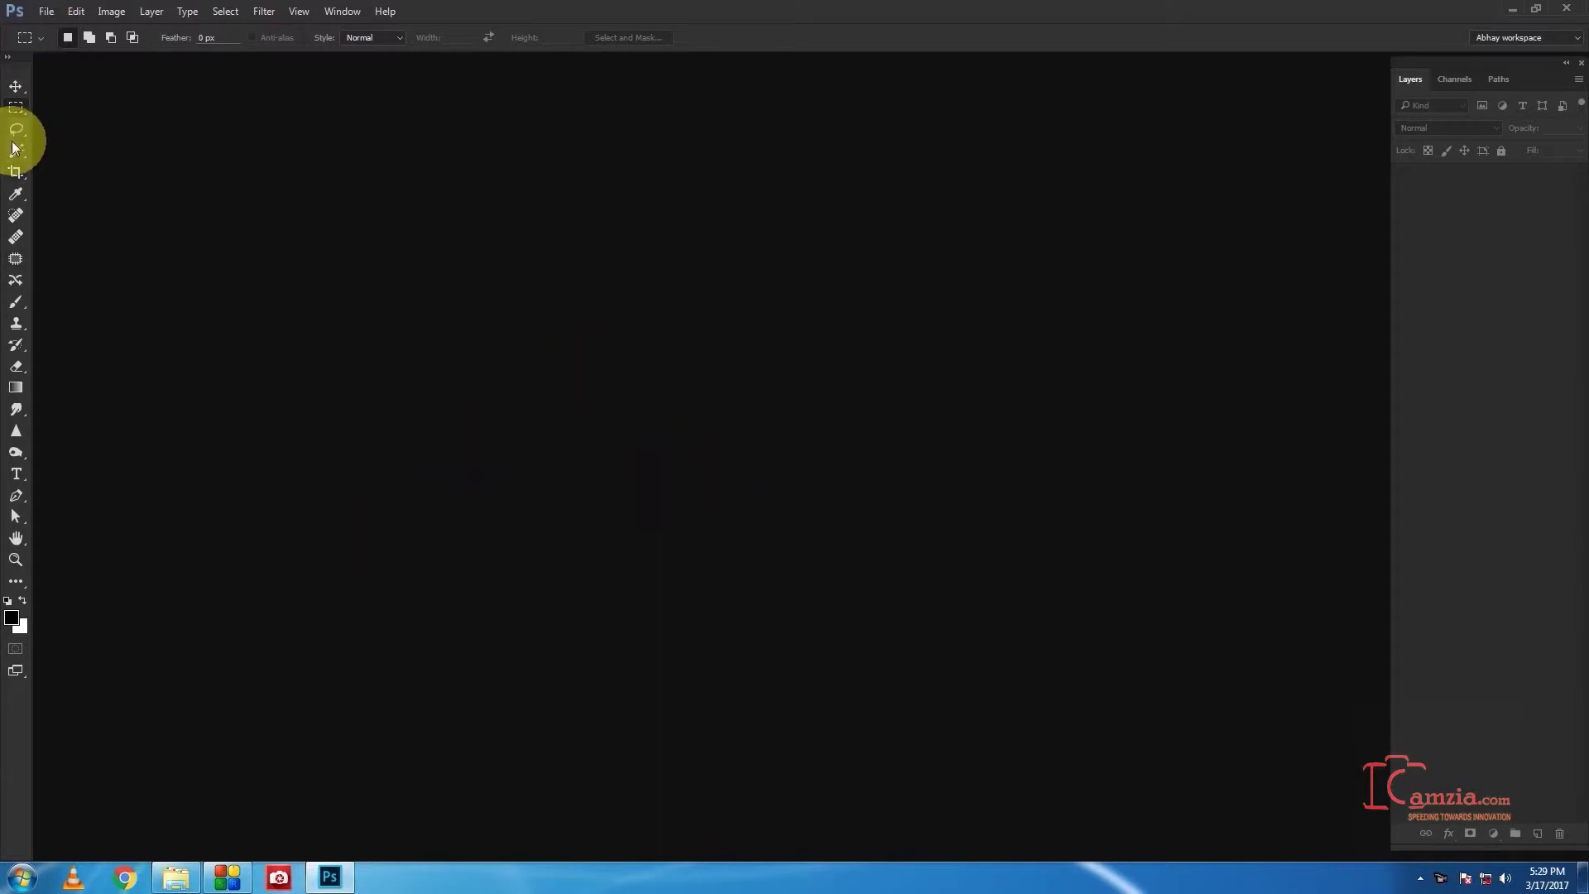
# Start opening a file from folder 123 with the photo DSC_1678 selected
pyautogui.click(47, 13)
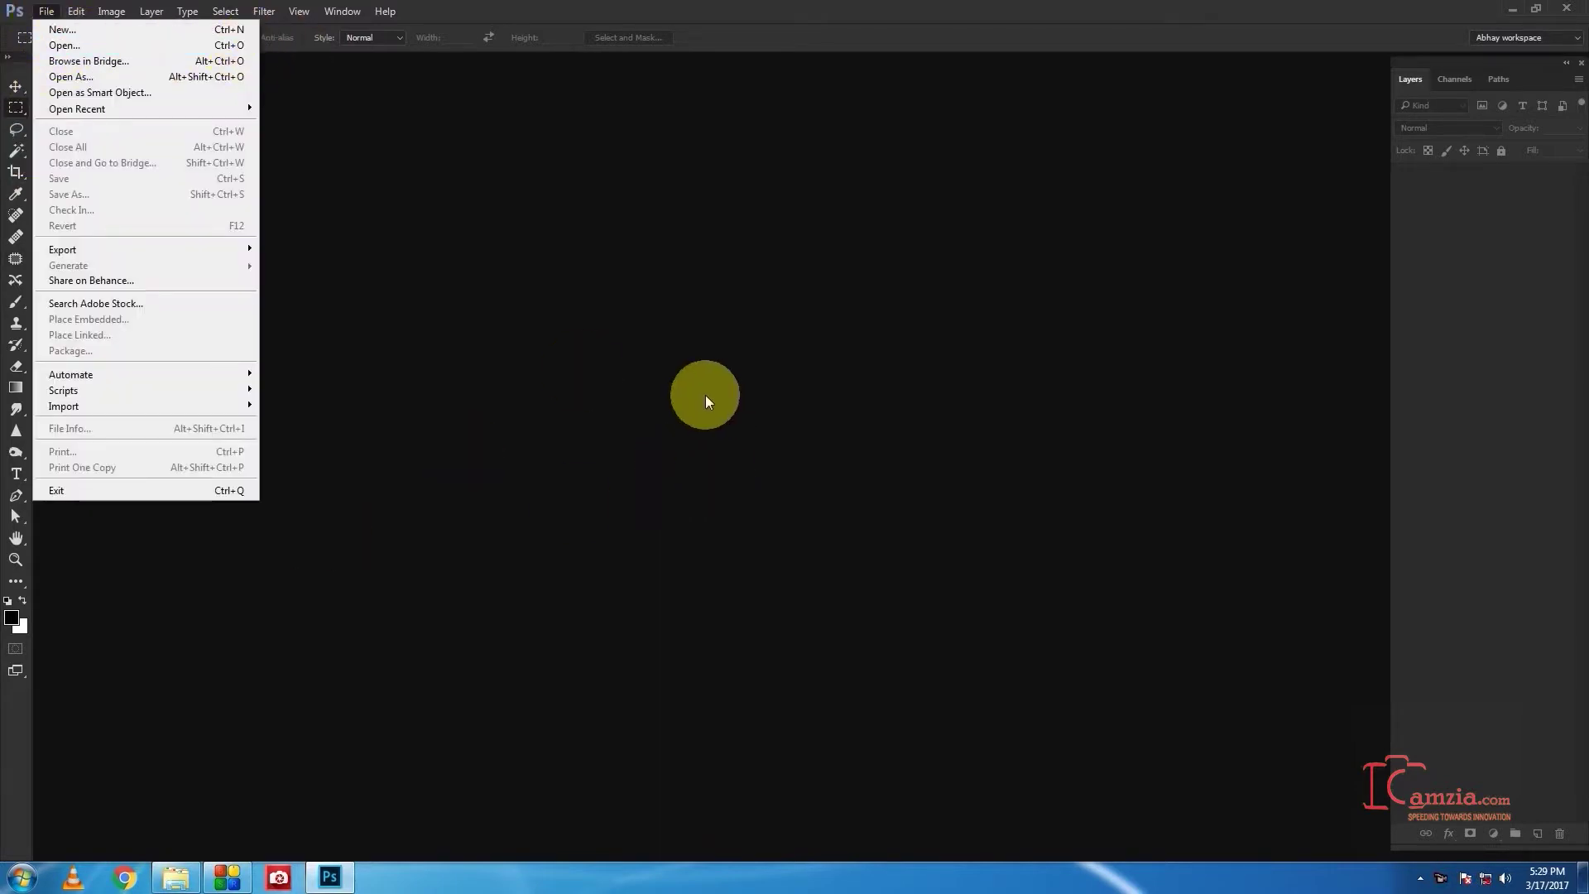
pyautogui.click(692, 435)
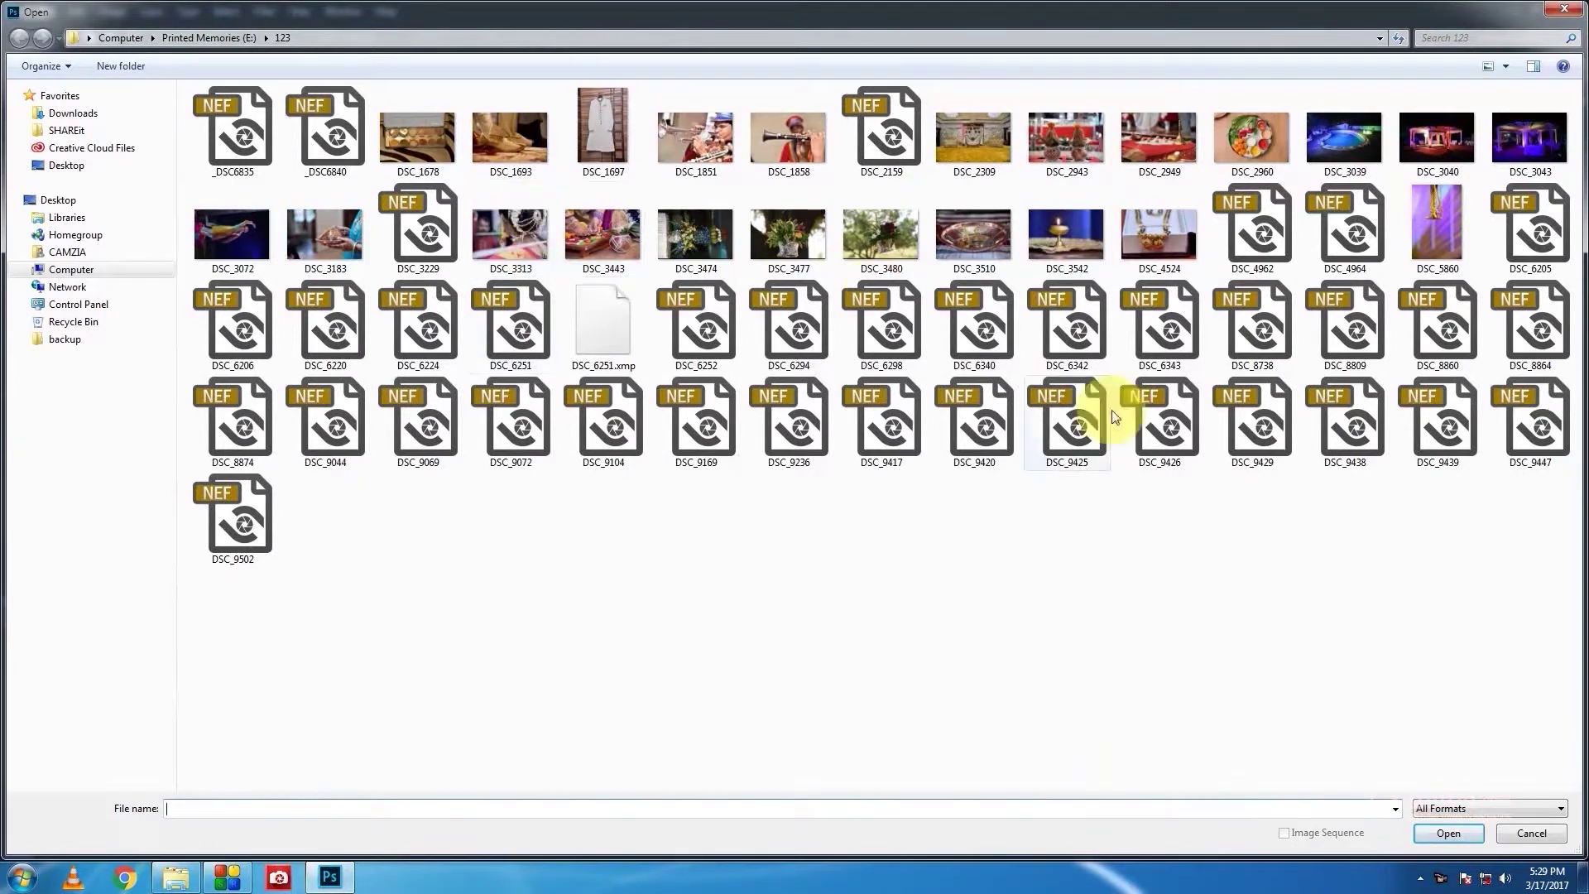
pyautogui.click(426, 141)
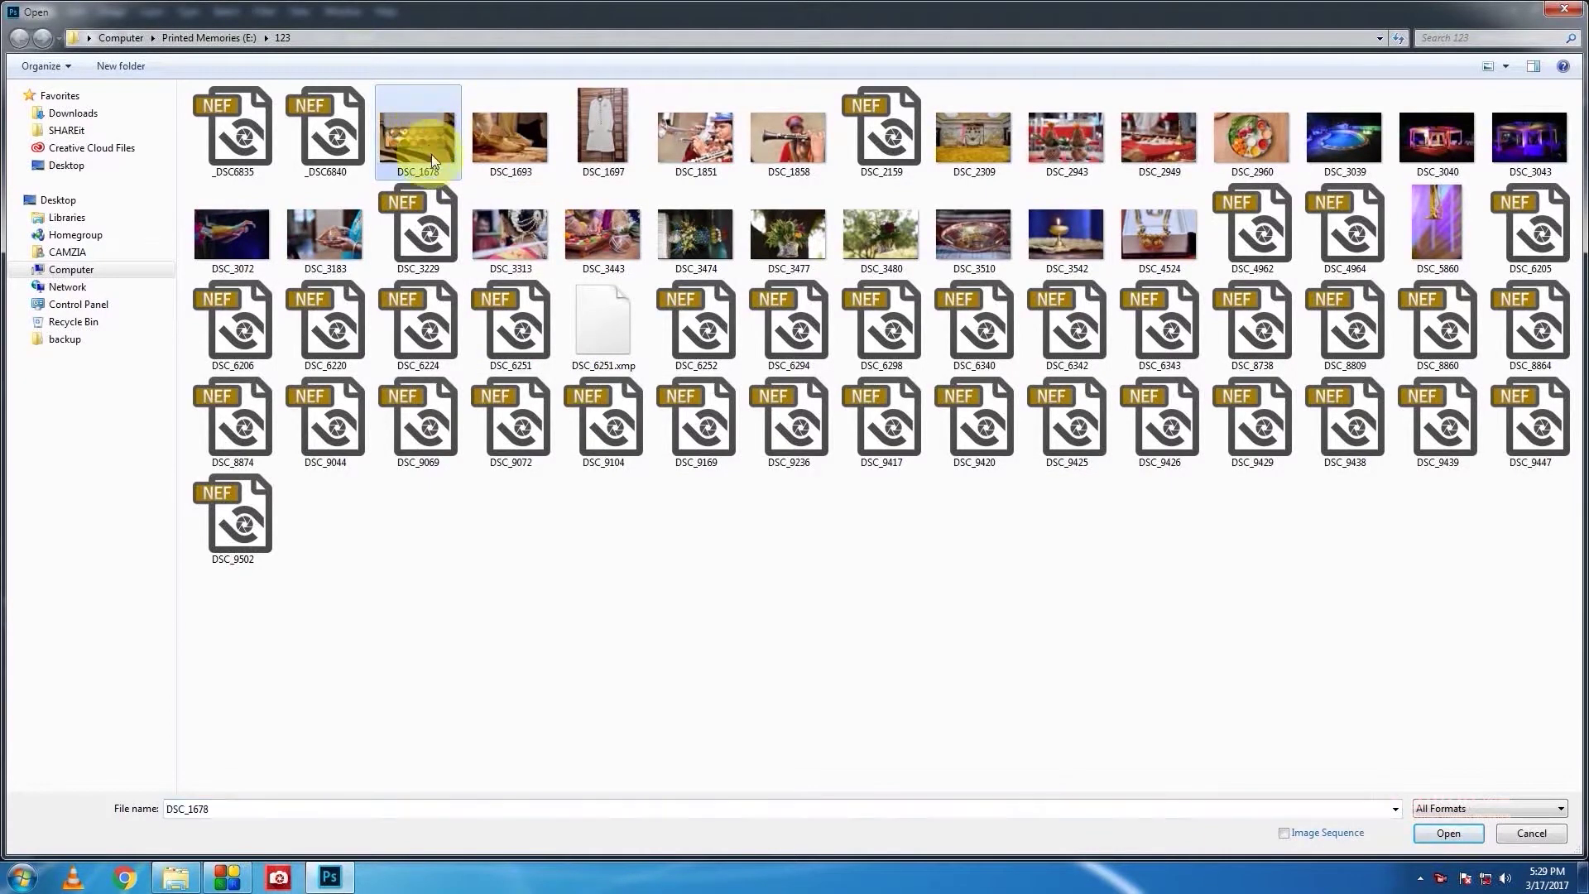
pyautogui.click(1437, 834)
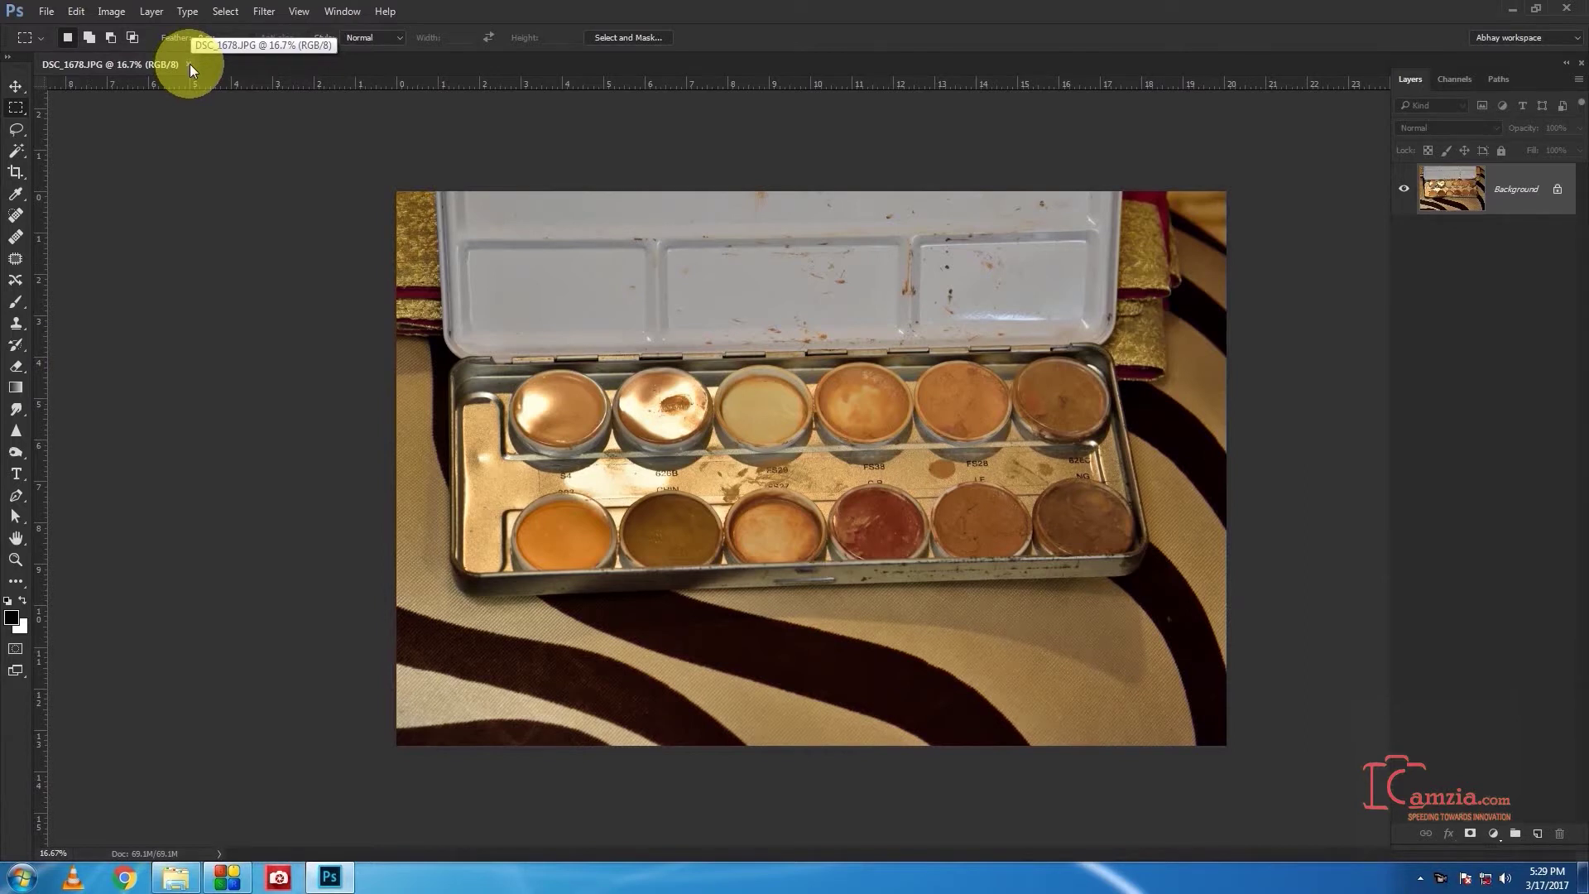
pyautogui.click(191, 67)
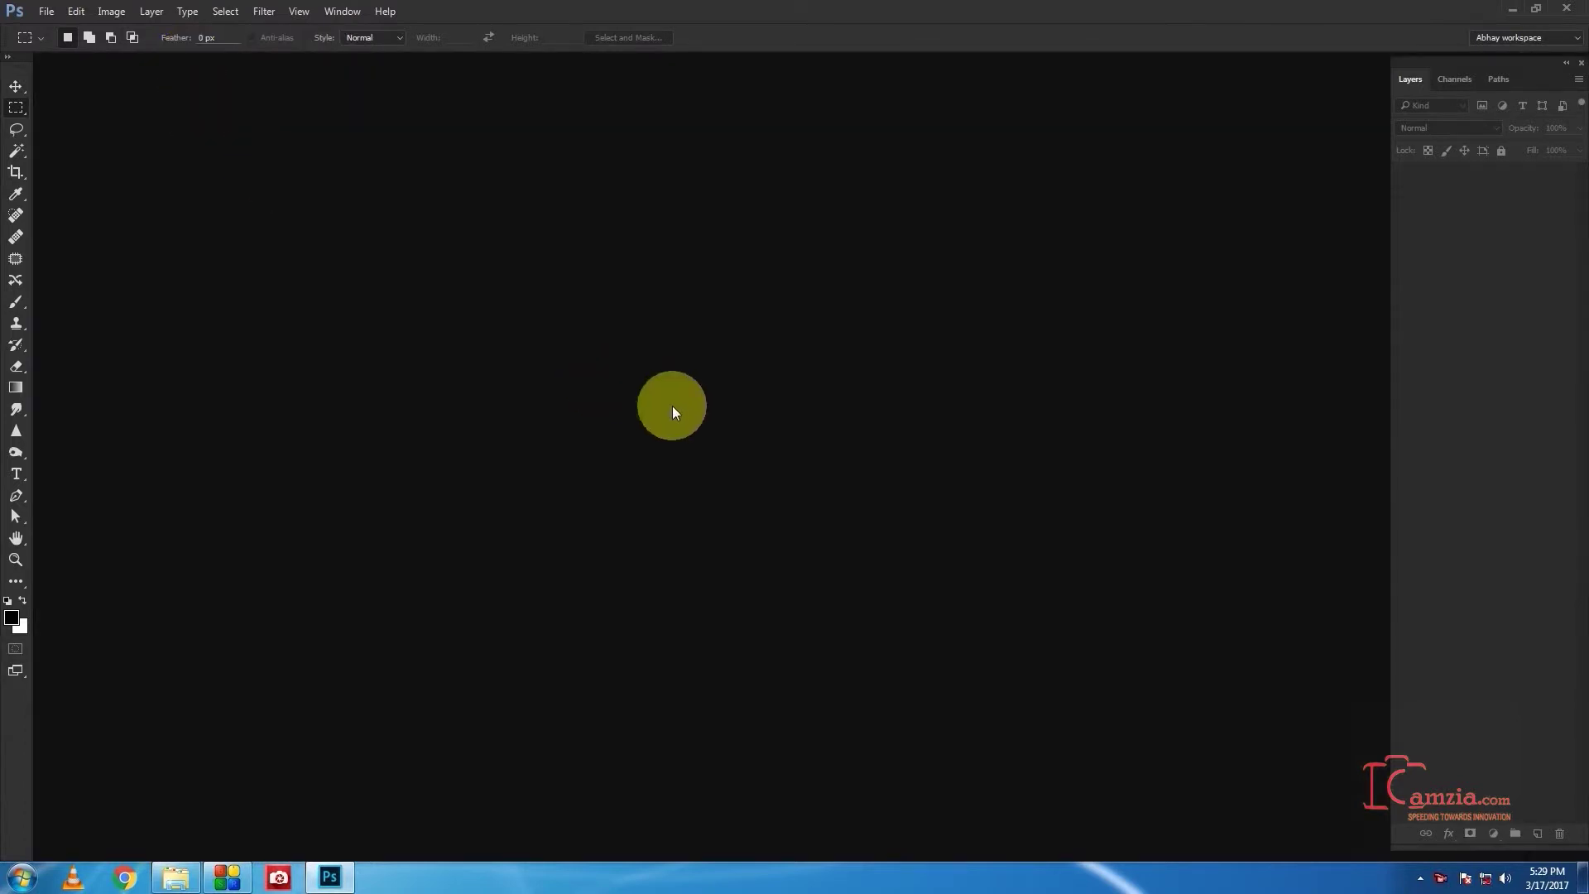
pyautogui.hotkey('ctrl', 'o')
pyautogui.doubleClick(405, 136)
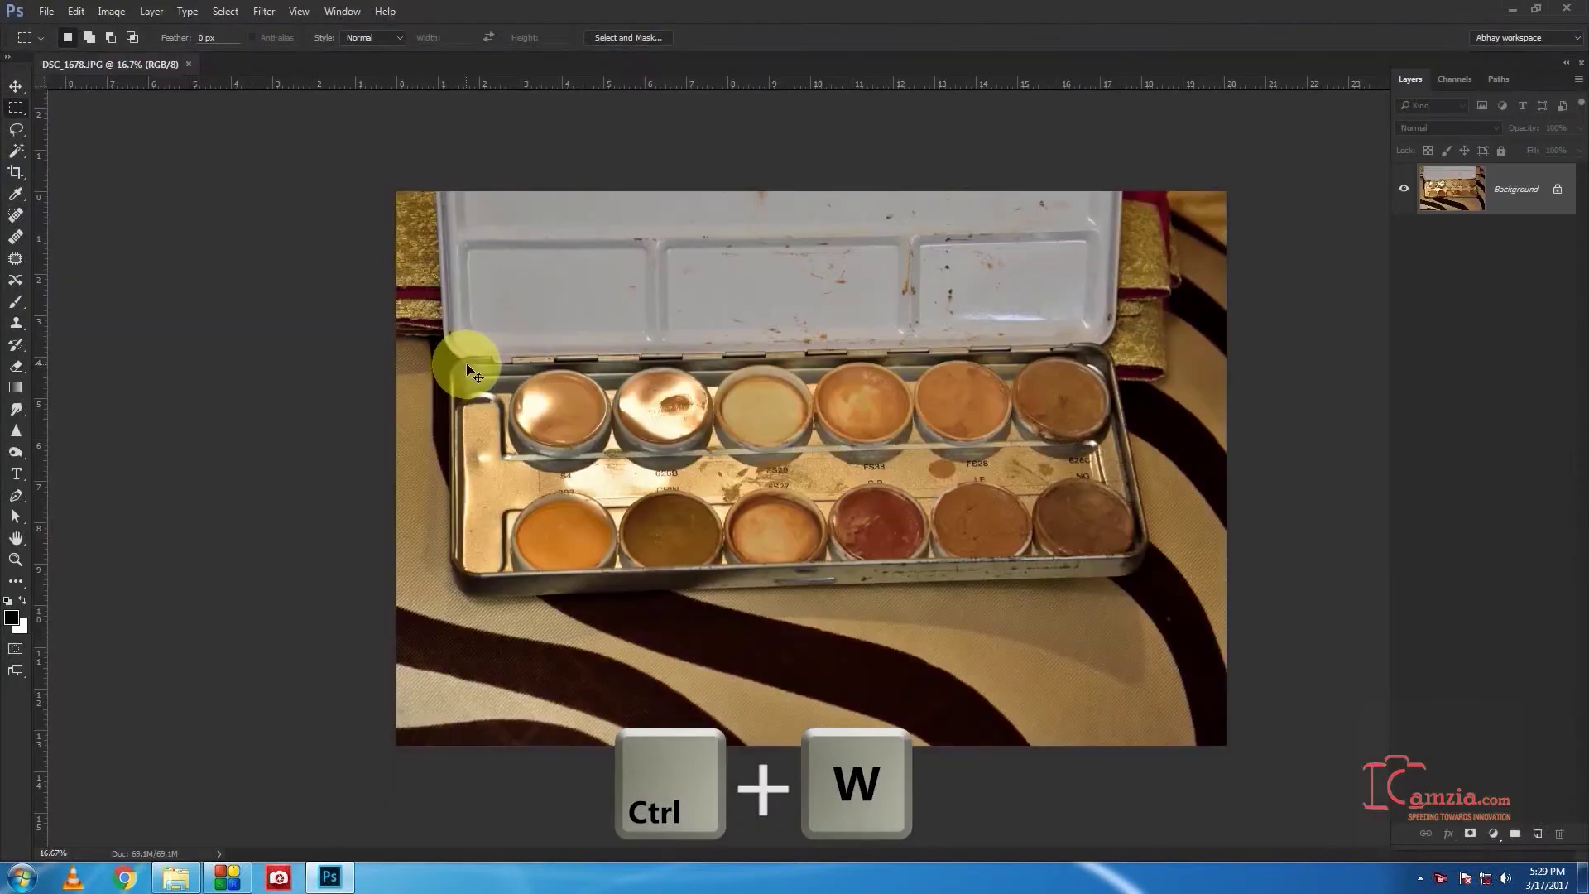
pyautogui.hotkey('ctrl', 'w')
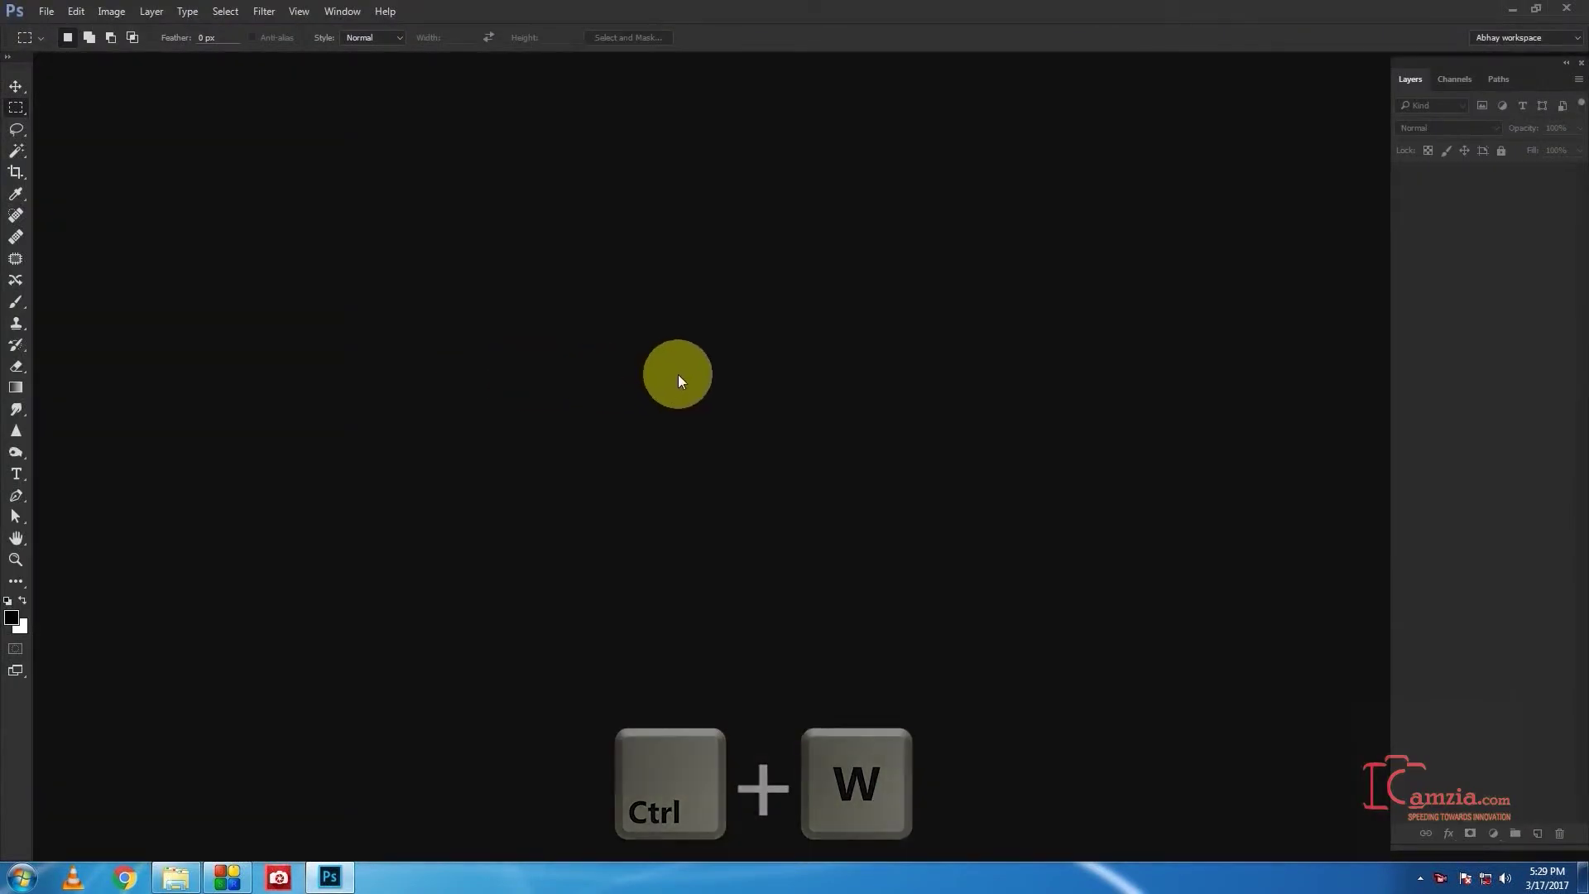
# Open DSC_1678, DSC_1693, DSC_1697, DSC_1851 and DSC_1858 together as separate documents
pyautogui.hotkey('ctrl', 'o')
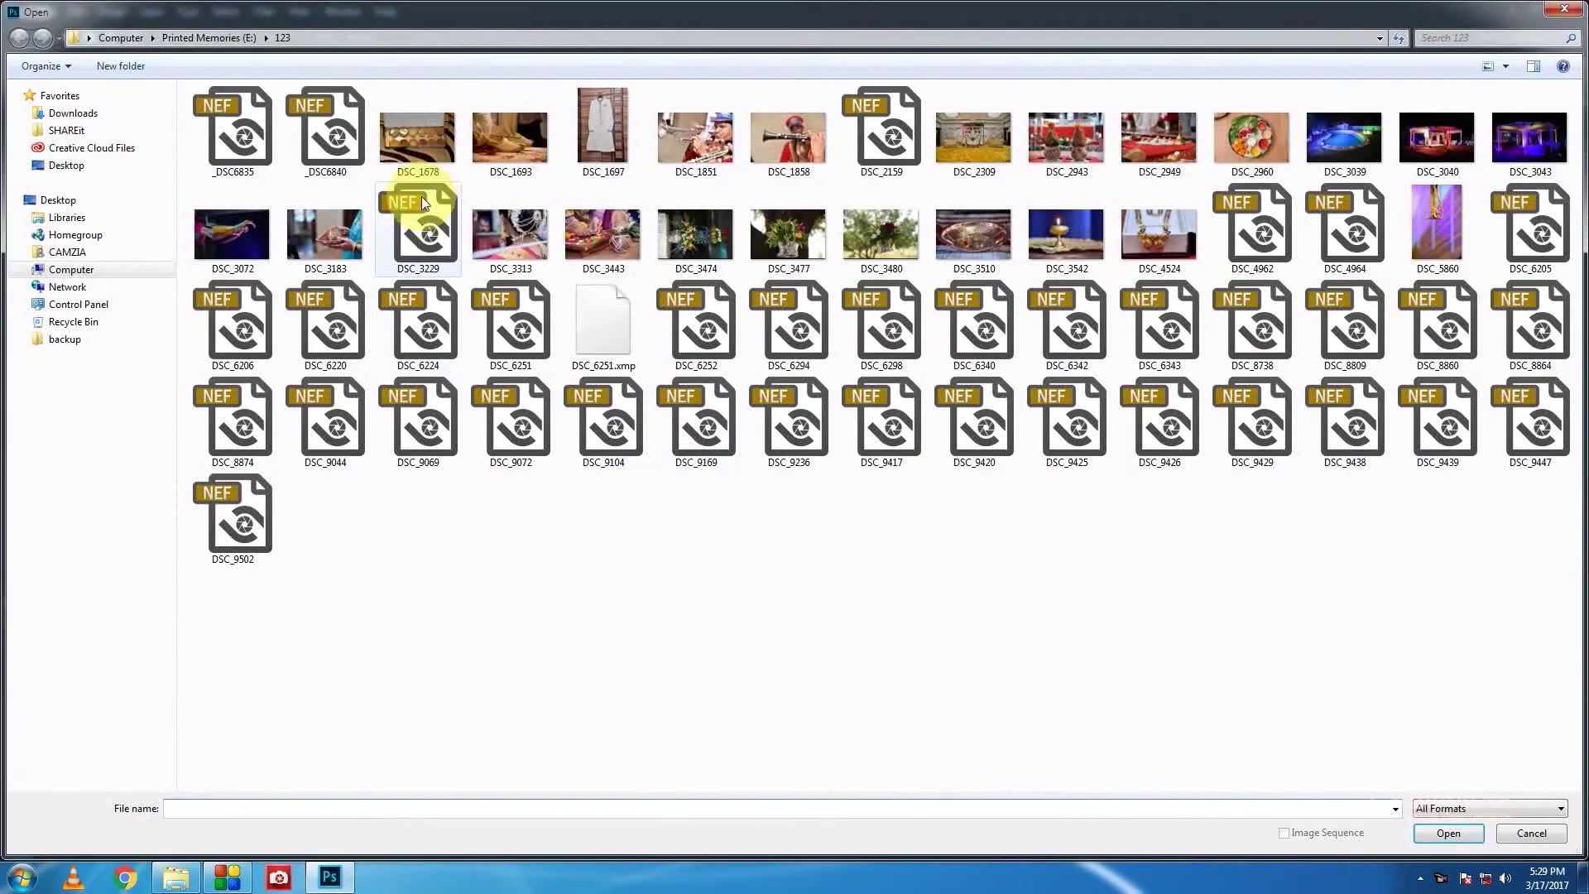
pyautogui.click(415, 137)
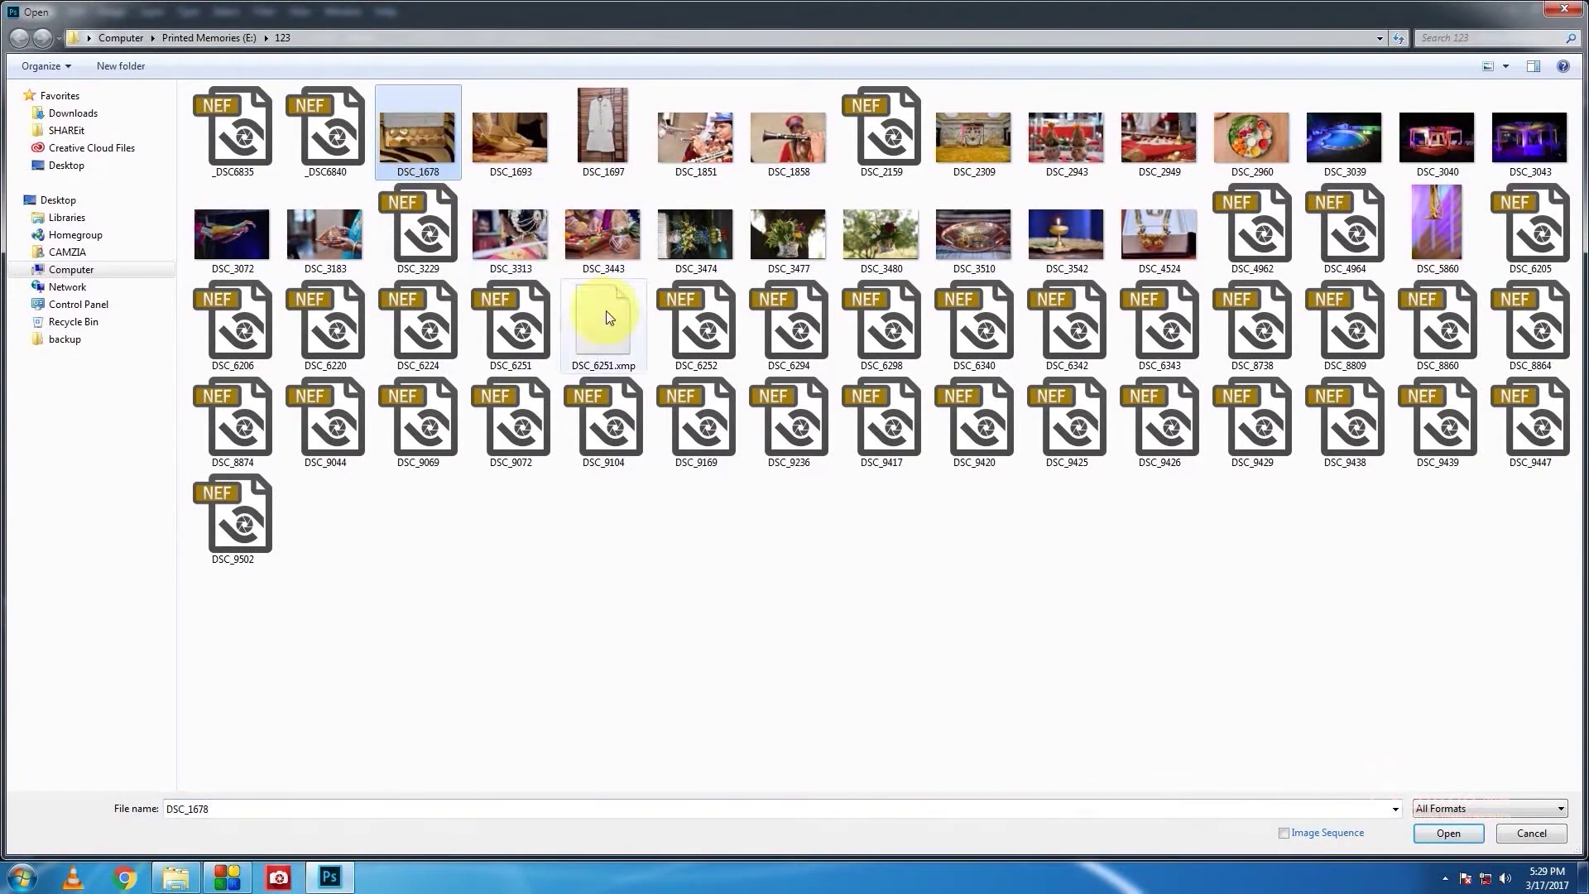
pyautogui.keyDown('shift'); pyautogui.click(782, 149); pyautogui.keyUp('shift')
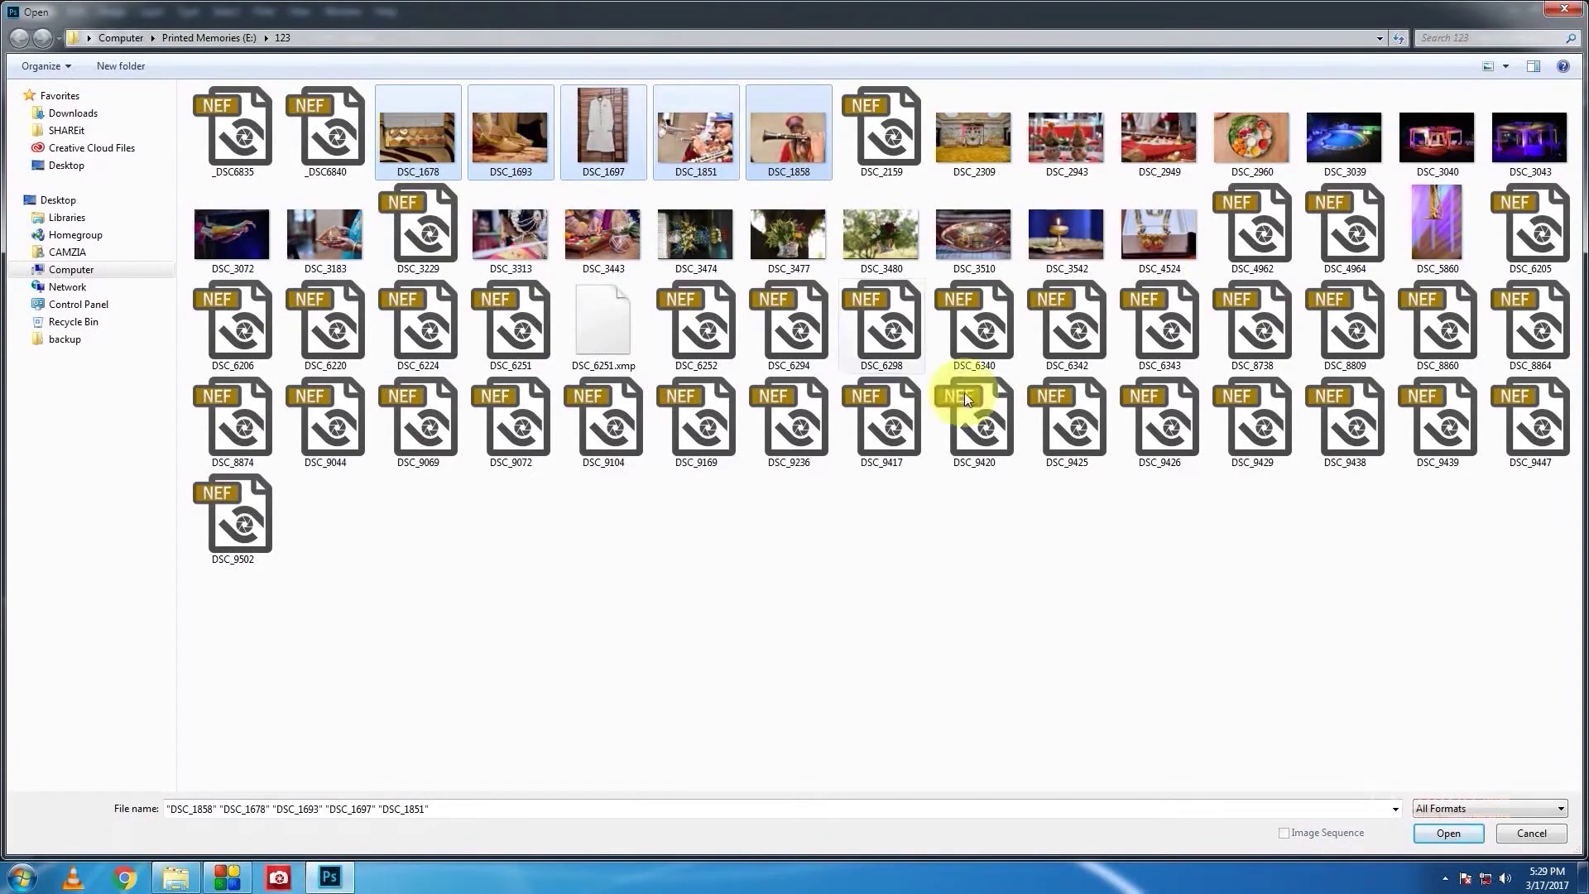
pyautogui.click(1448, 833)
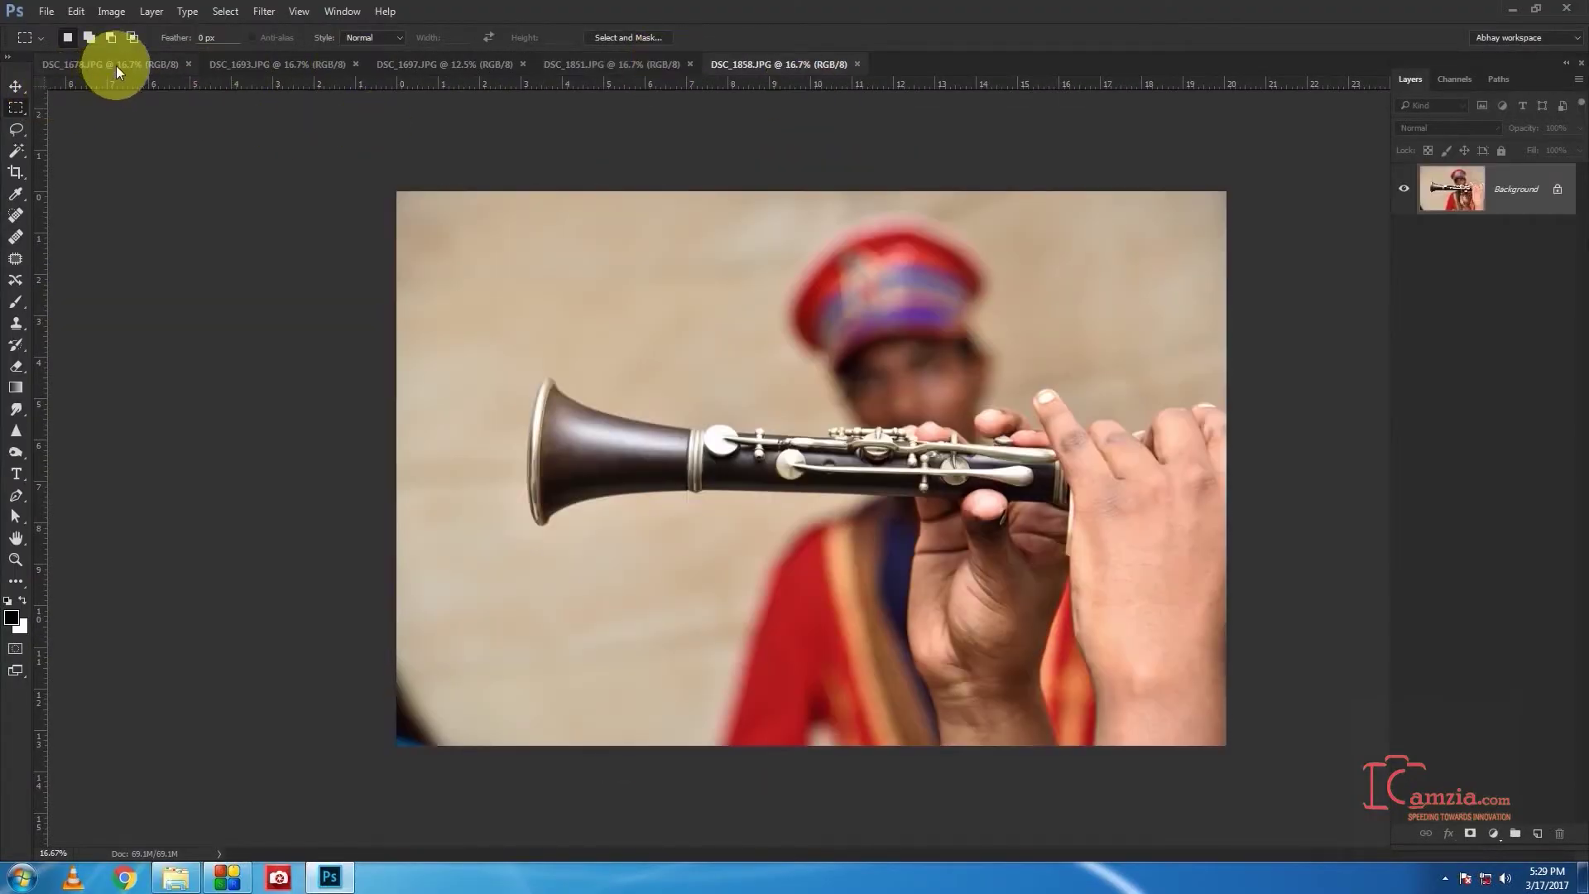
pyautogui.click(115, 66)
pyautogui.click(298, 67)
pyautogui.click(434, 66)
pyautogui.click(612, 67)
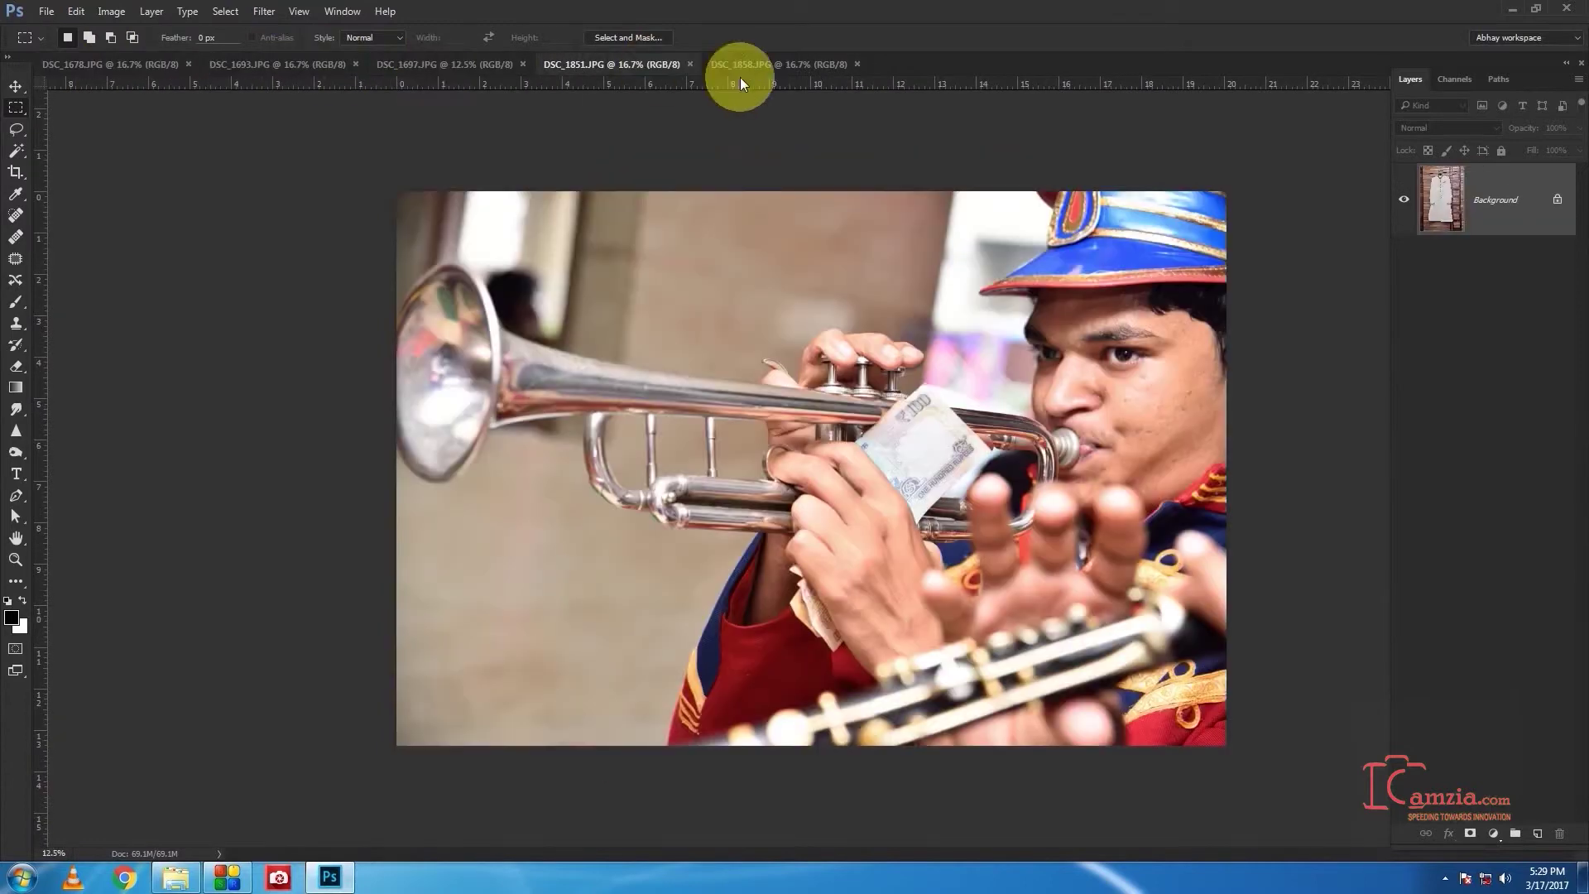
pyautogui.click(773, 66)
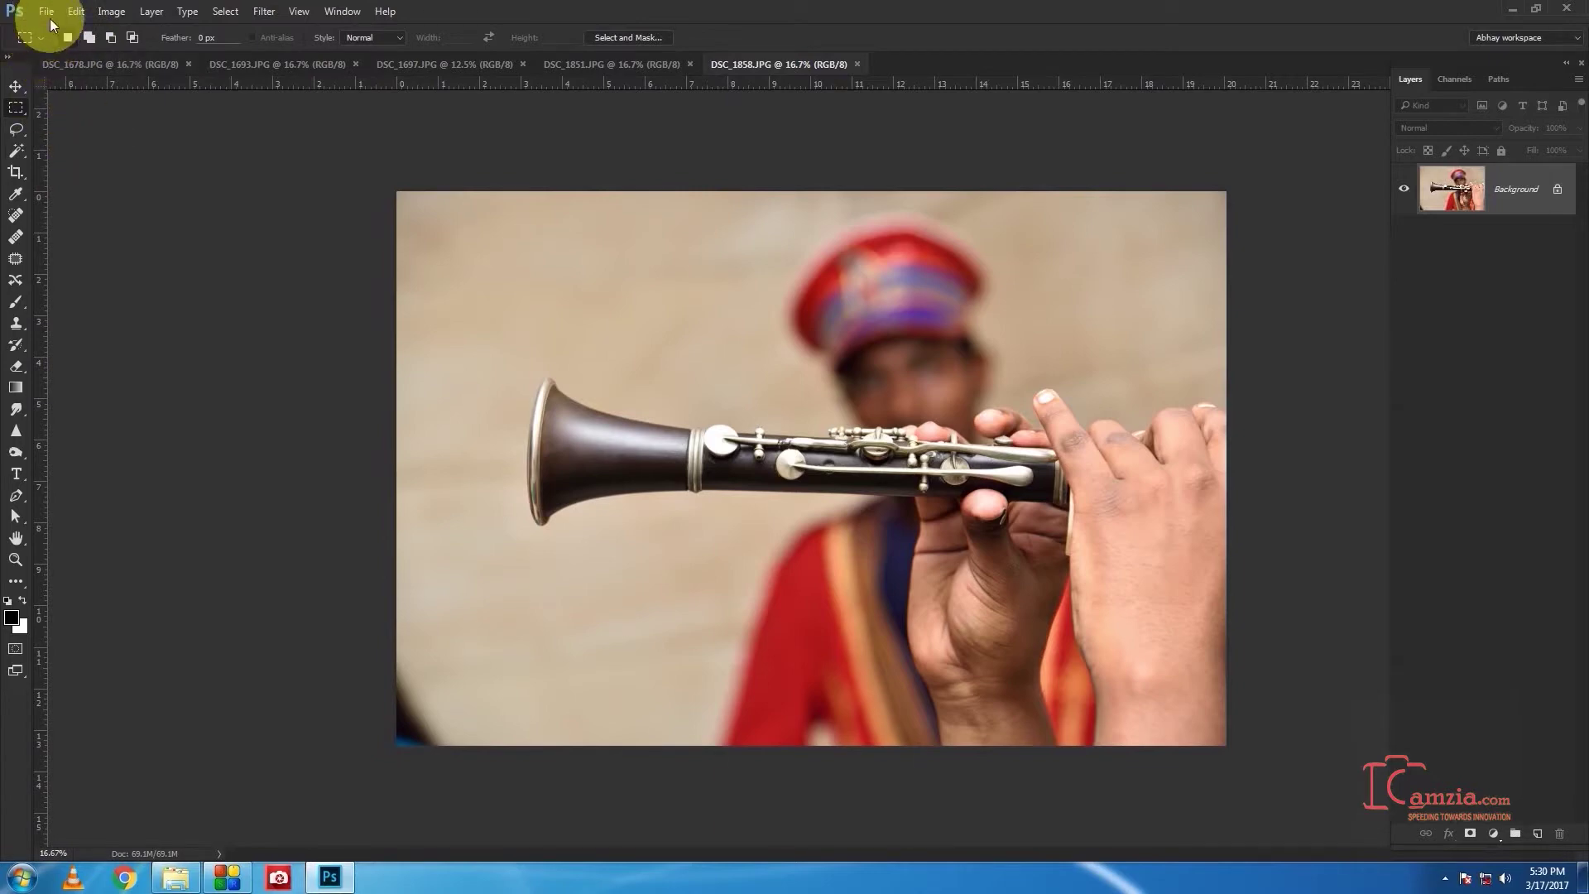
# Turn off Open Documents as Tabs in the Workspace preferences
pyautogui.hotkey('ctrl', 'k')
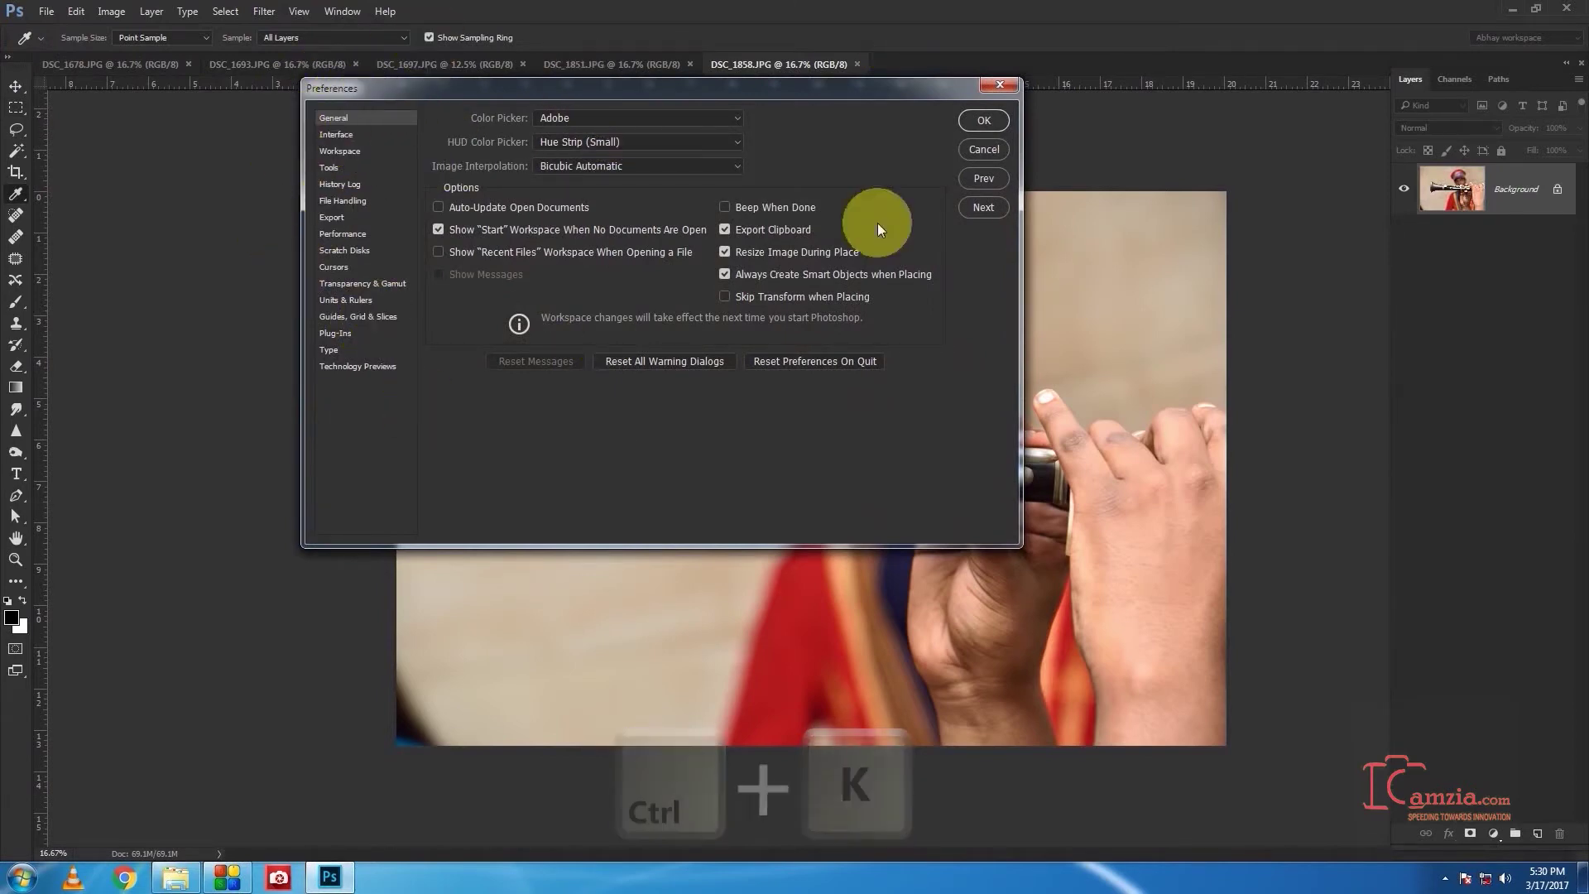
pyautogui.click(338, 135)
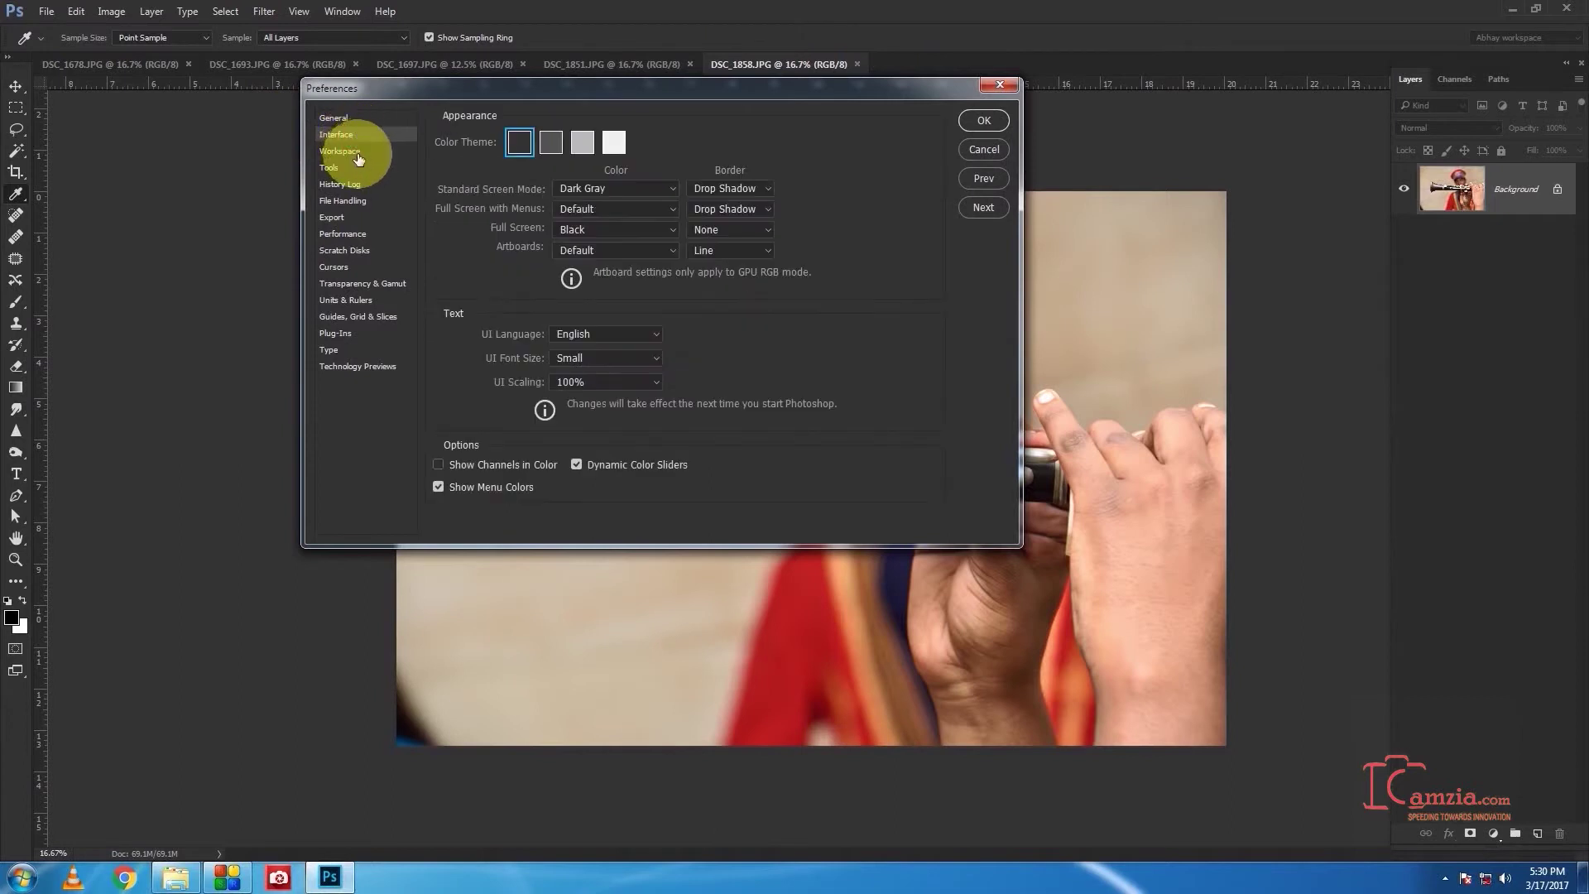
pyautogui.click(359, 155)
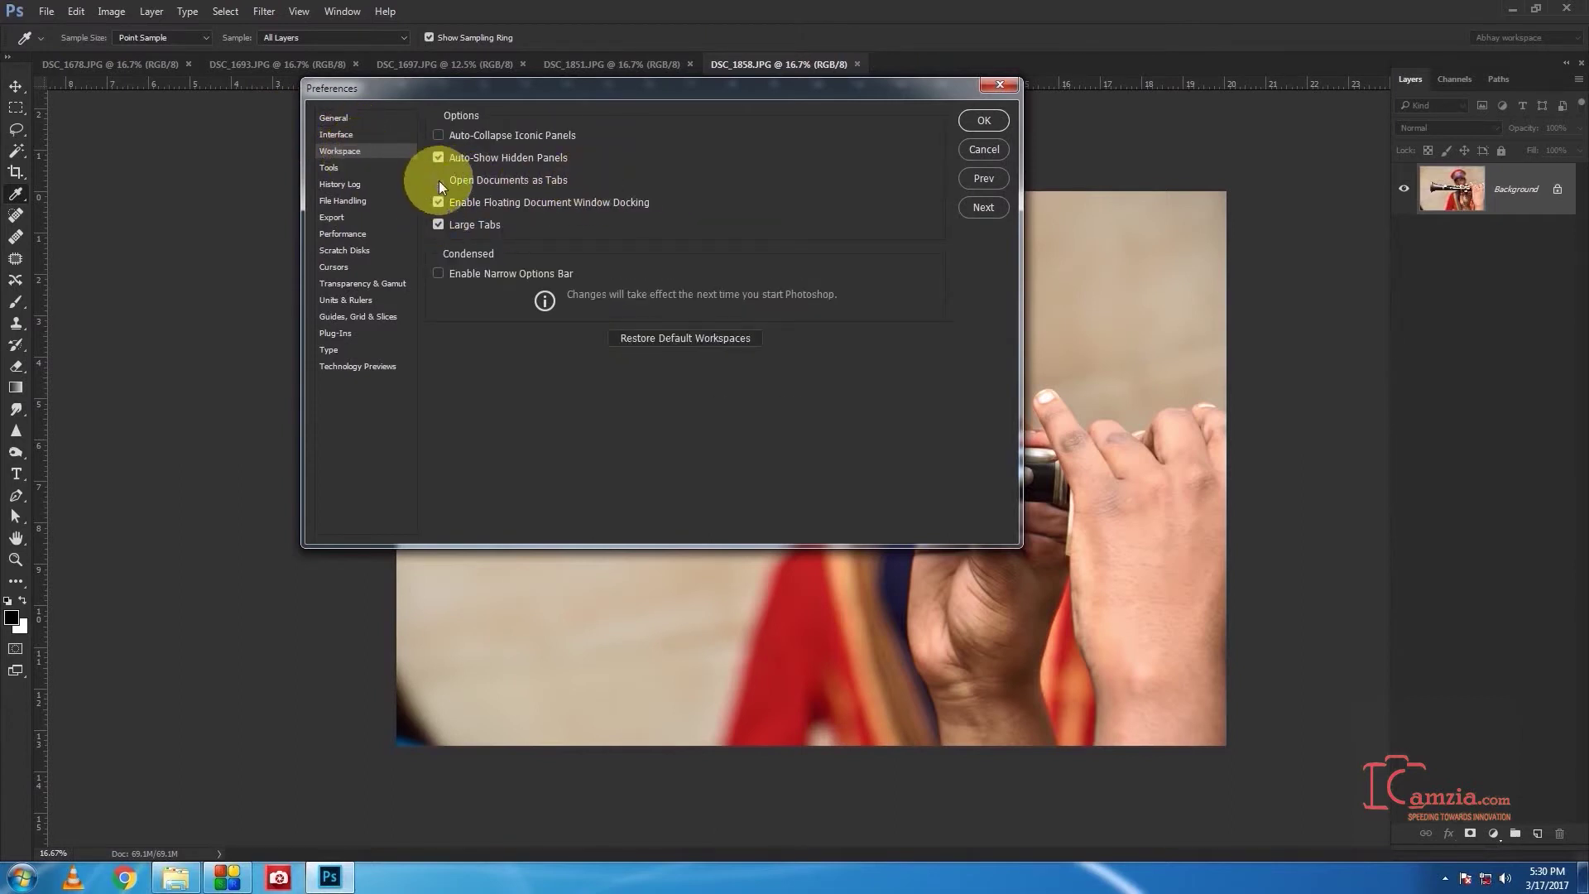
pyautogui.click(984, 120)
# Close all photos and reopen DSC_1678 through DSC_1858 as floating windows
pyautogui.press('m')
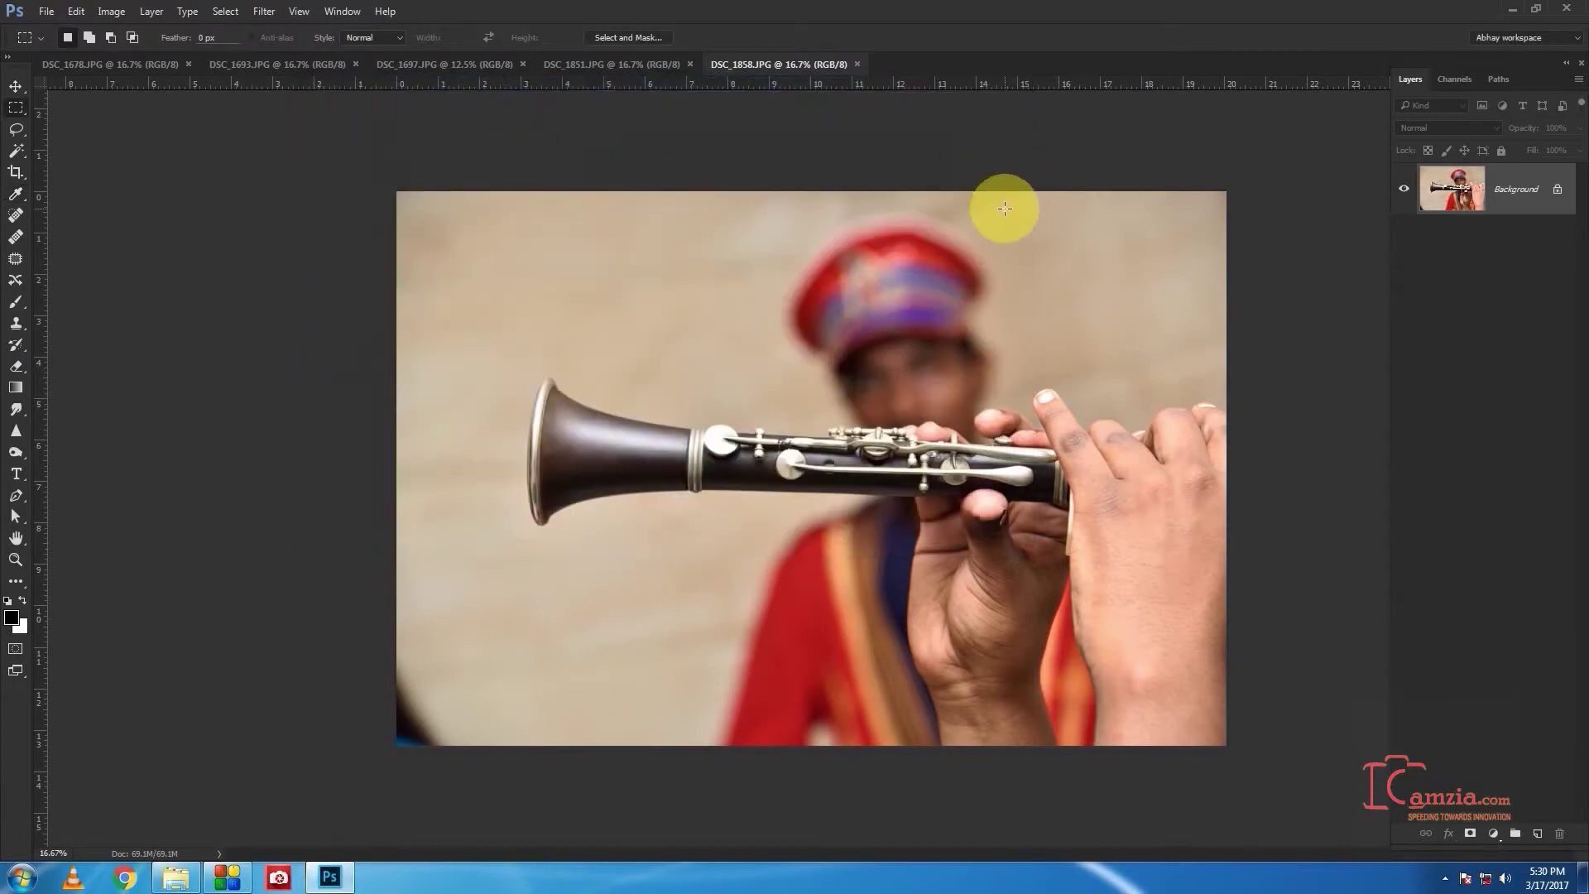
pyautogui.hotkey('ctrl', 'w')
pyautogui.hotkey('ctrl', 'w')
pyautogui.hotkey('ctrl', 'w')
pyautogui.hotkey('ctrl', 'w')
pyautogui.hotkey('ctrl', 'w')
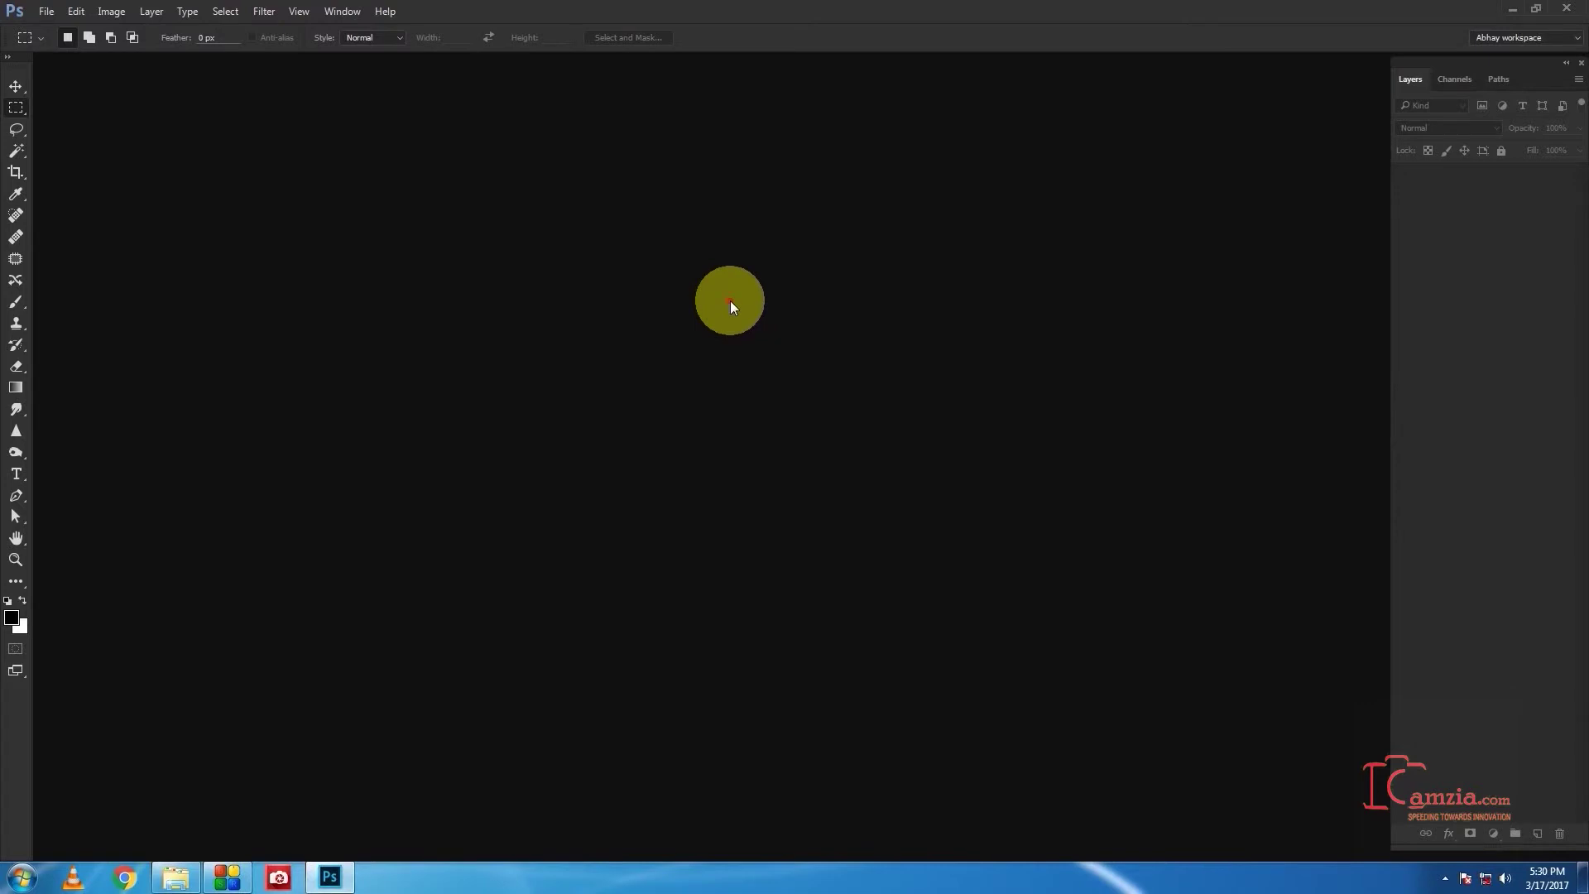
pyautogui.doubleClick(730, 300)
pyautogui.click(418, 132)
pyautogui.keyDown('shift'); pyautogui.click(787, 132); pyautogui.keyUp('shift')
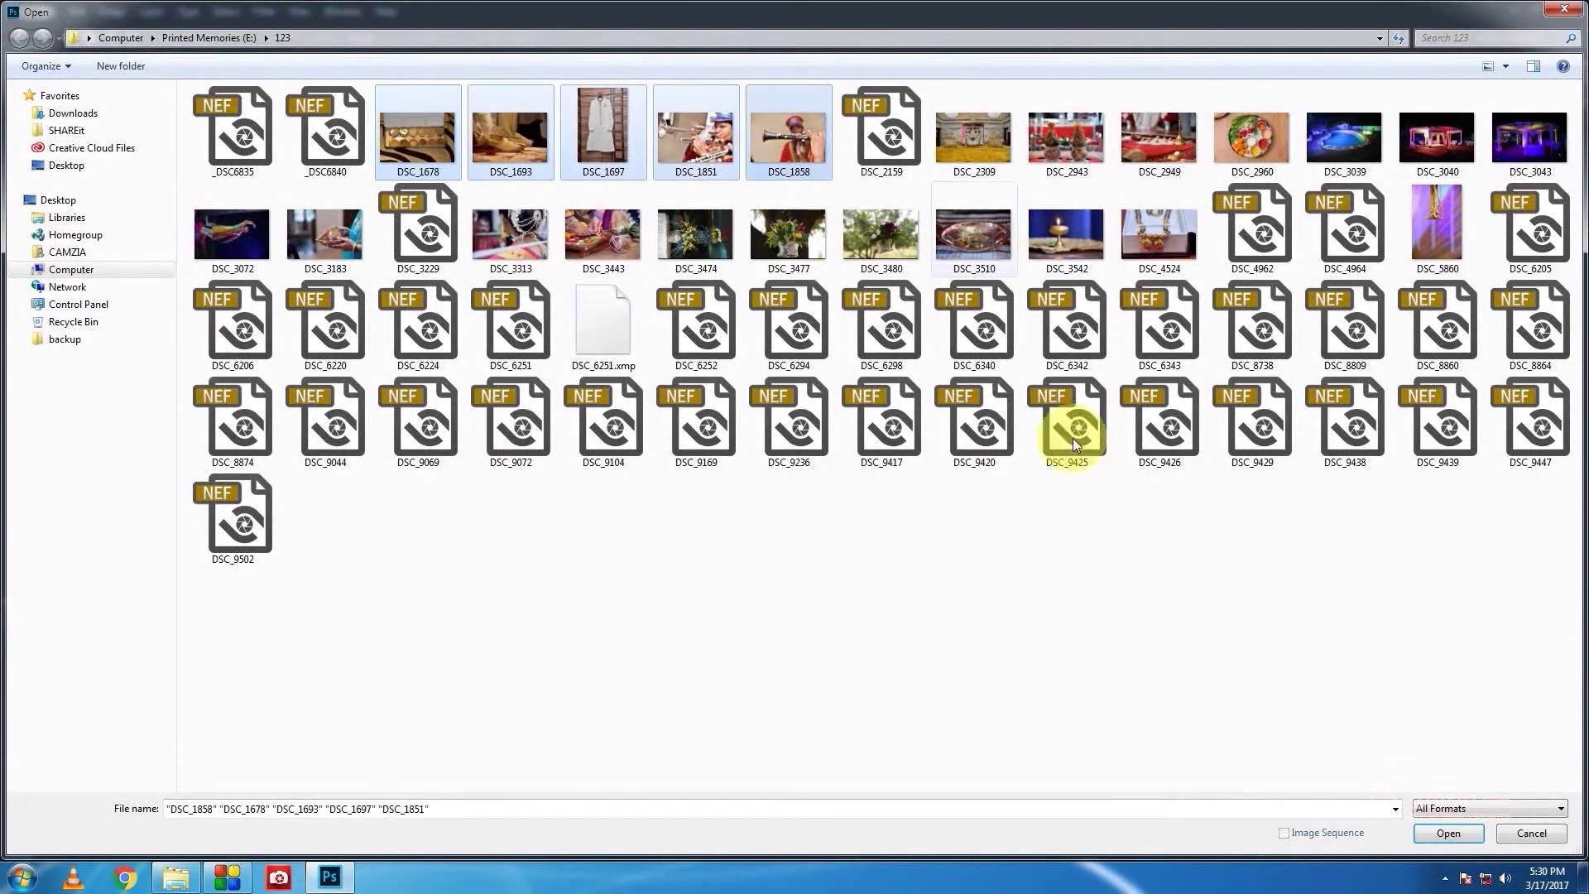
pyautogui.click(1448, 833)
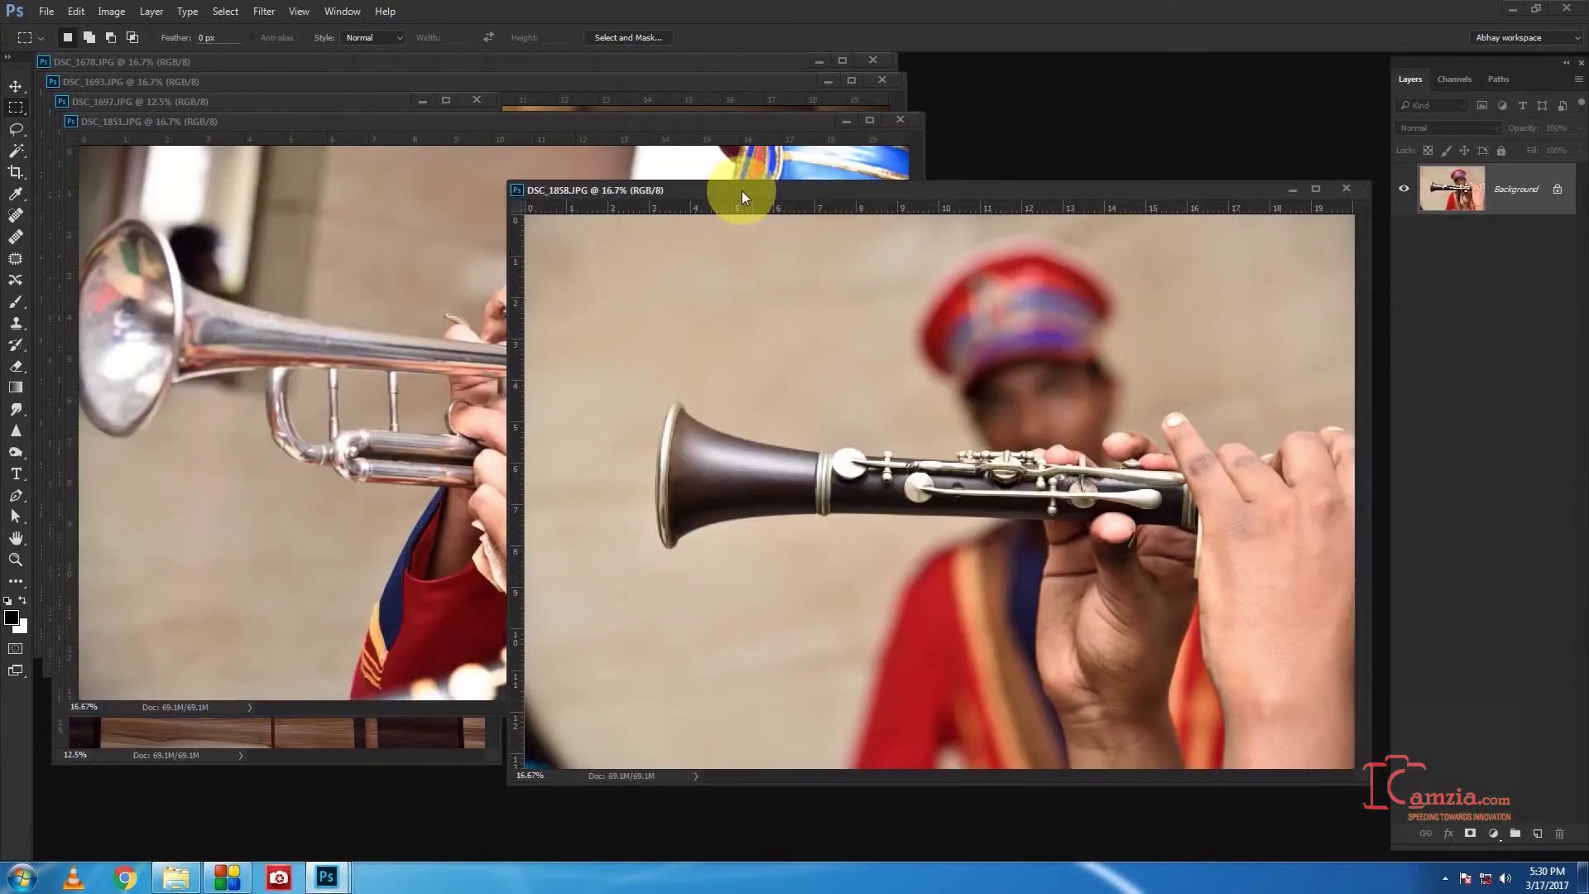
# Drag the clarinet, trumpet, sherwani and makeup windows apart, then close the makeup and shoes photos
pyautogui.moveTo(304, 143); pyautogui.dragTo(705, 187)
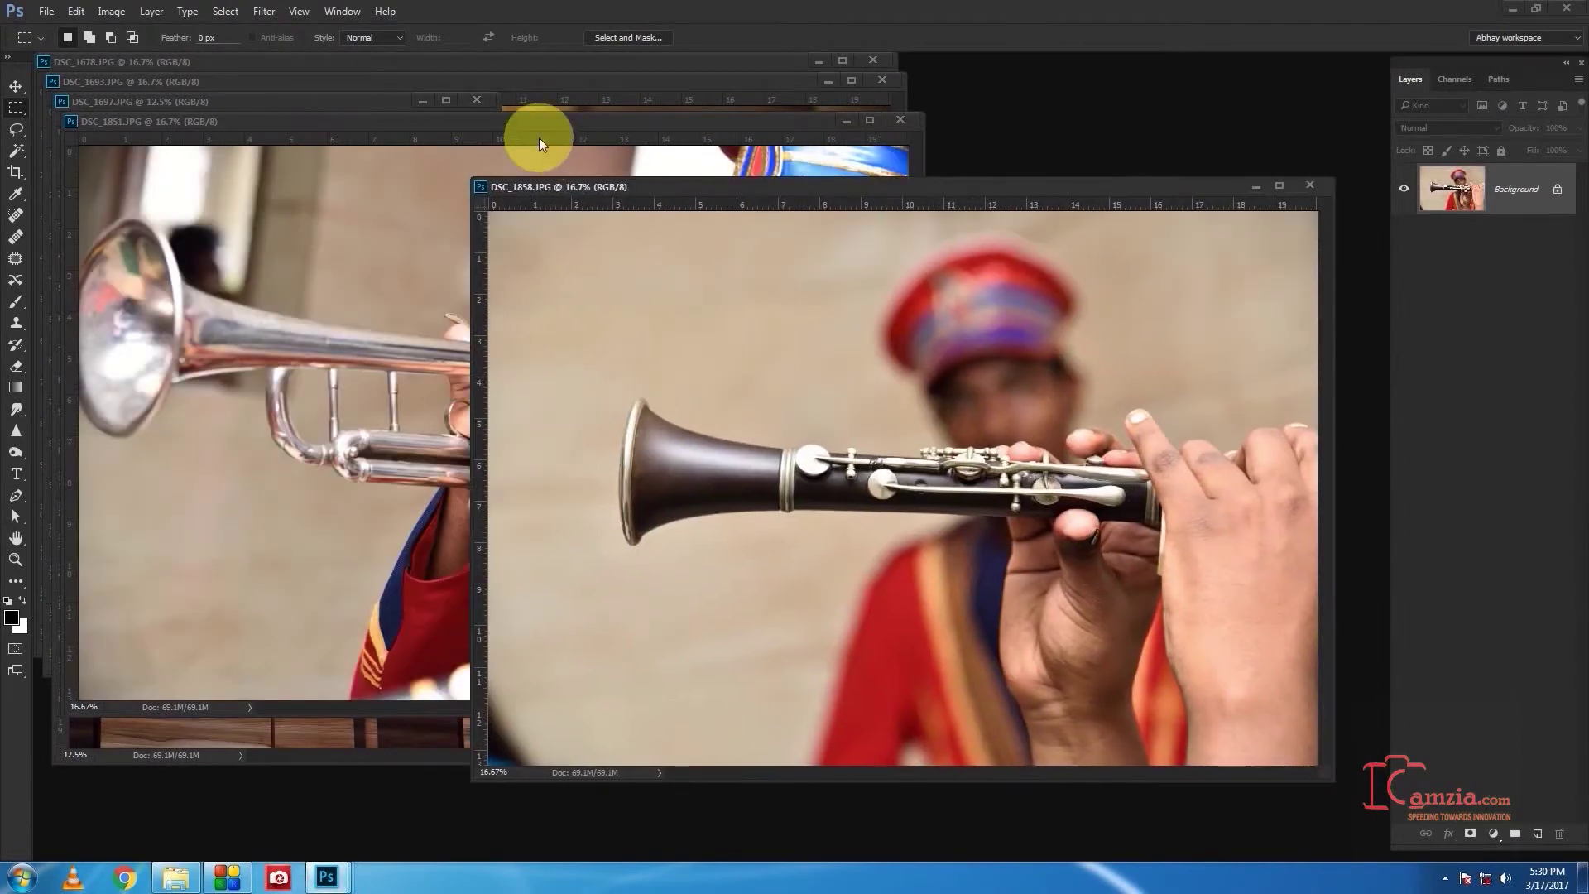
pyautogui.moveTo(469, 124); pyautogui.dragTo(733, 150)
pyautogui.moveTo(387, 102); pyautogui.dragTo(556, 136)
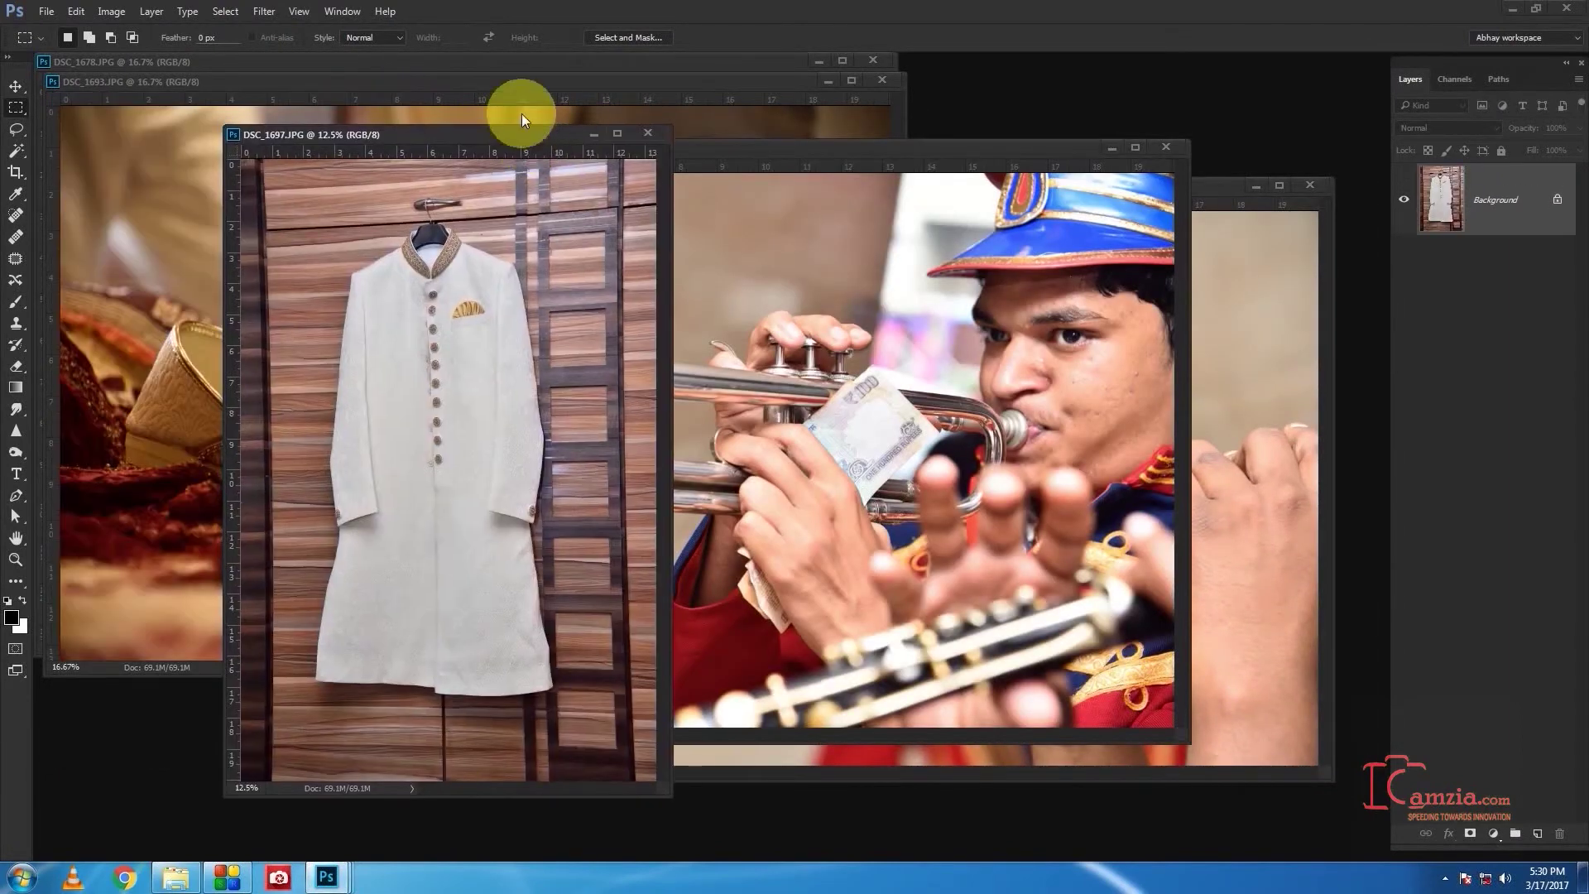
pyautogui.moveTo(488, 83); pyautogui.dragTo(594, 165)
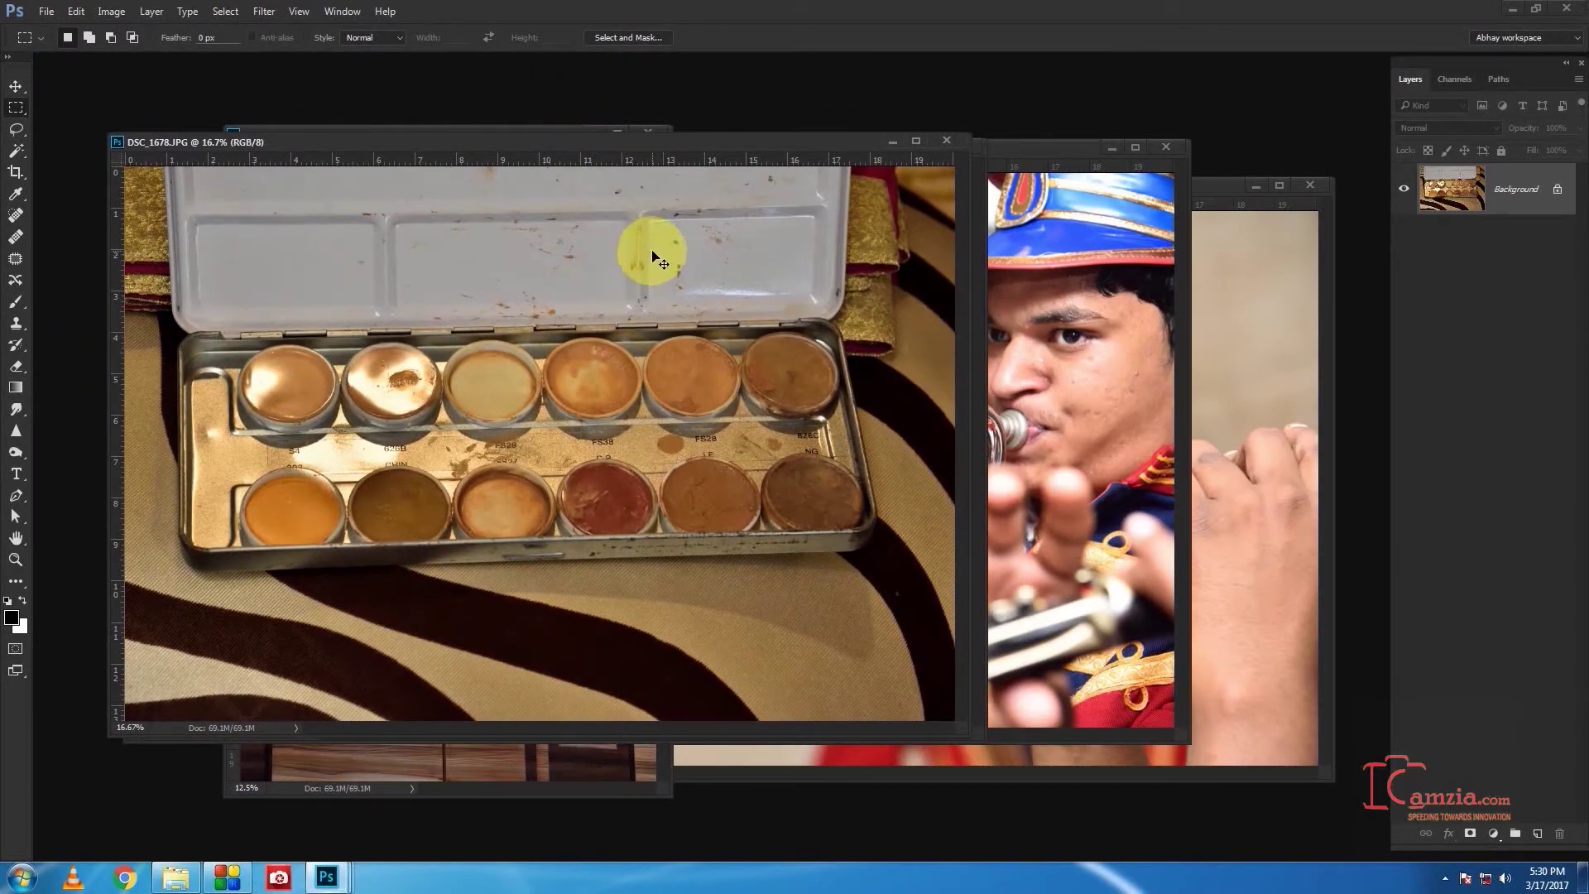
pyautogui.hotkey('ctrl', 'w')
pyautogui.hotkey('ctrl', 'w')
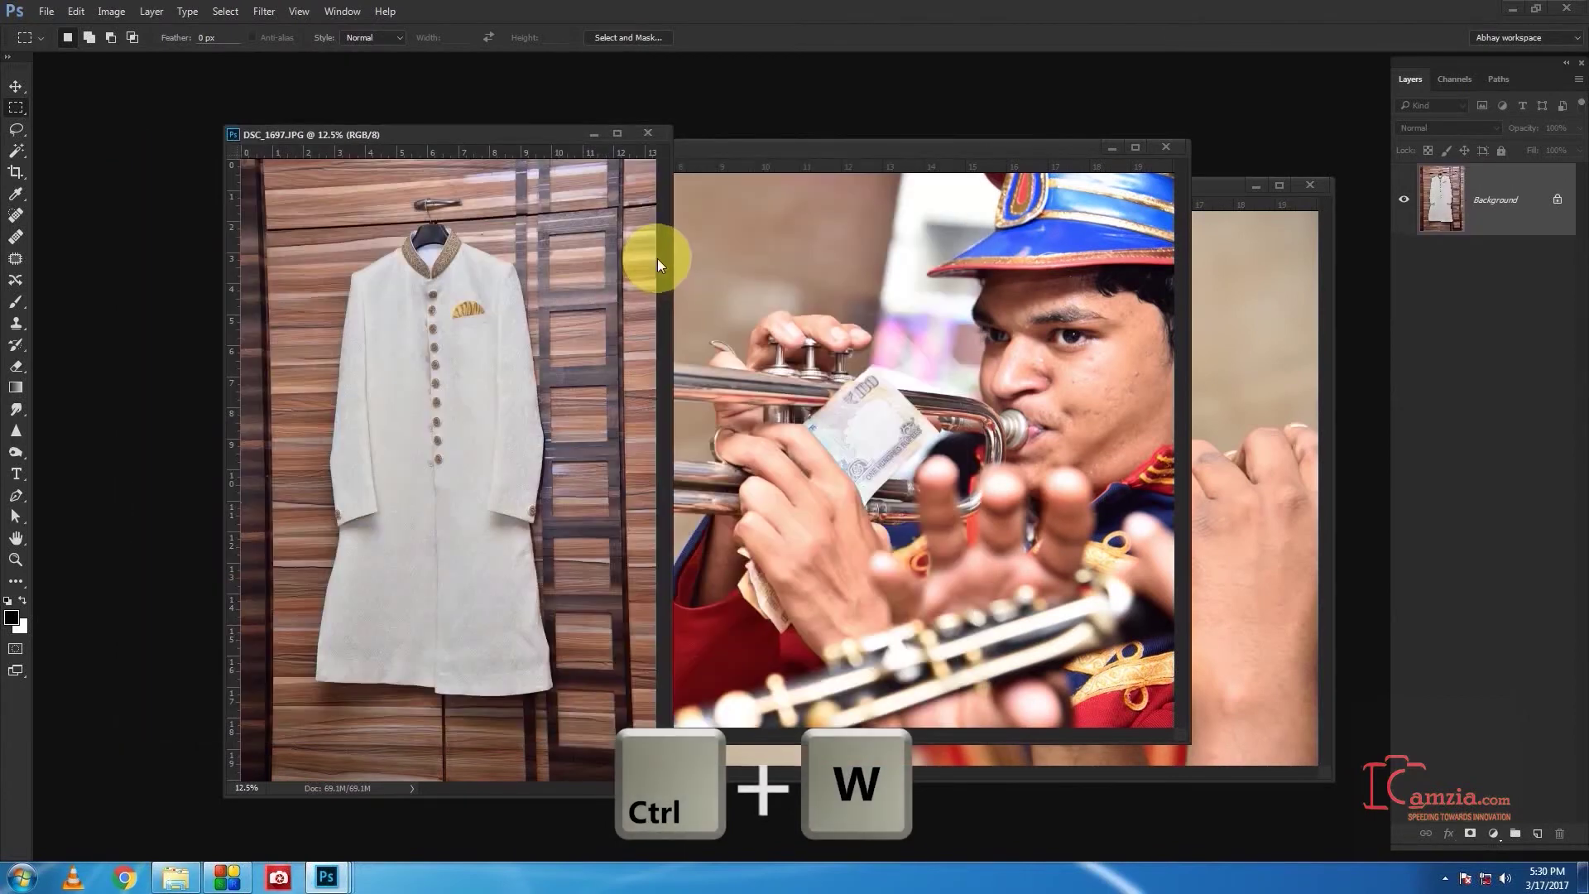
pyautogui.hotkey('ctrl', 'w')
pyautogui.hotkey('ctrl', 'w')
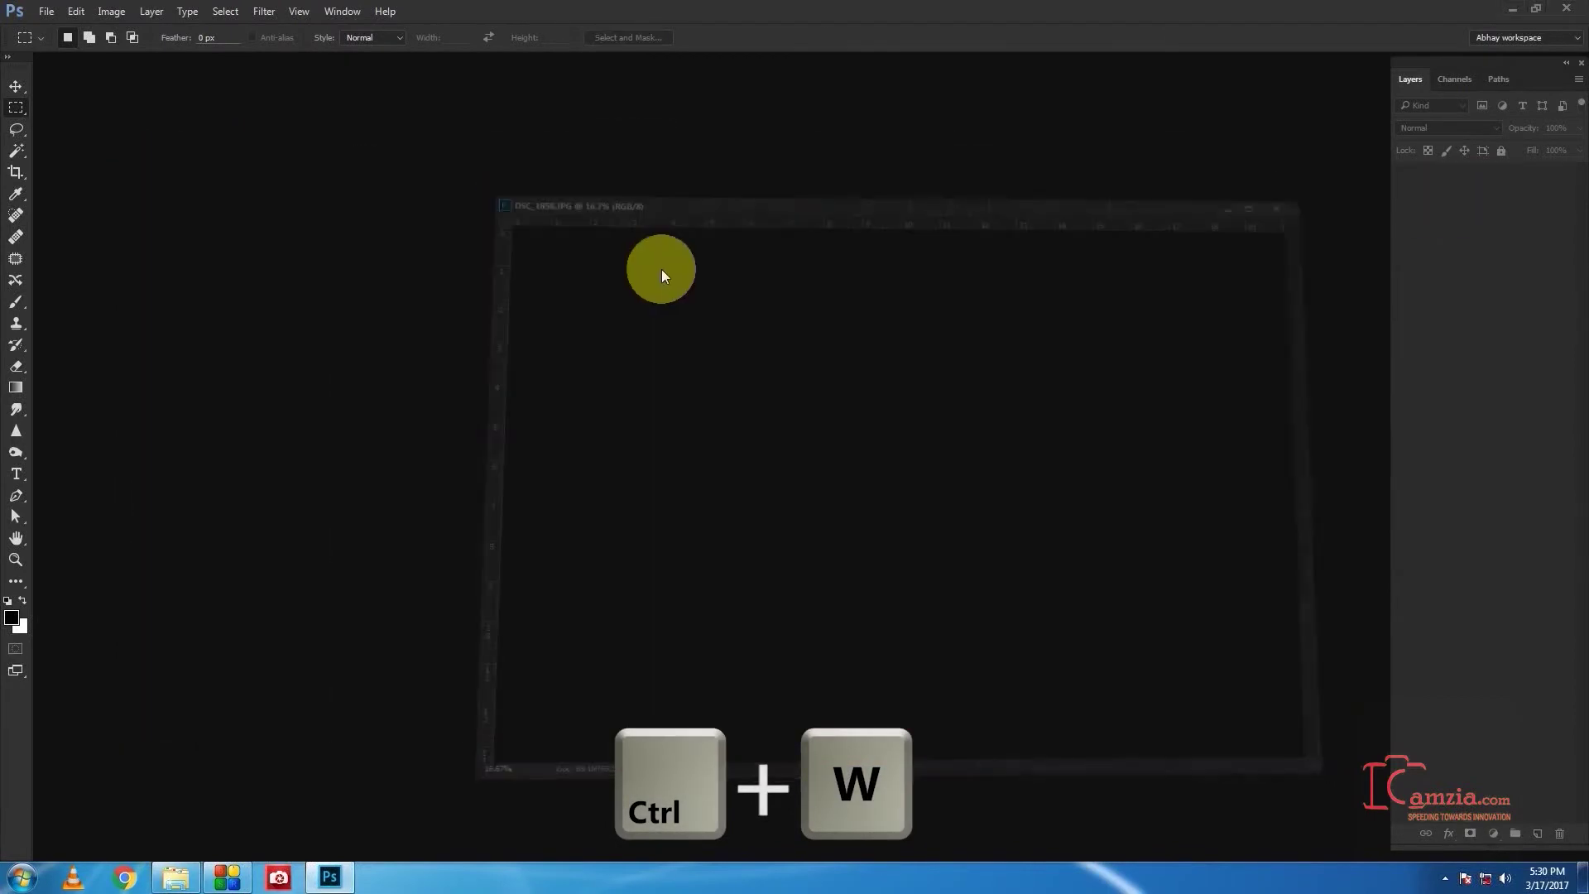
pyautogui.click(47, 13)
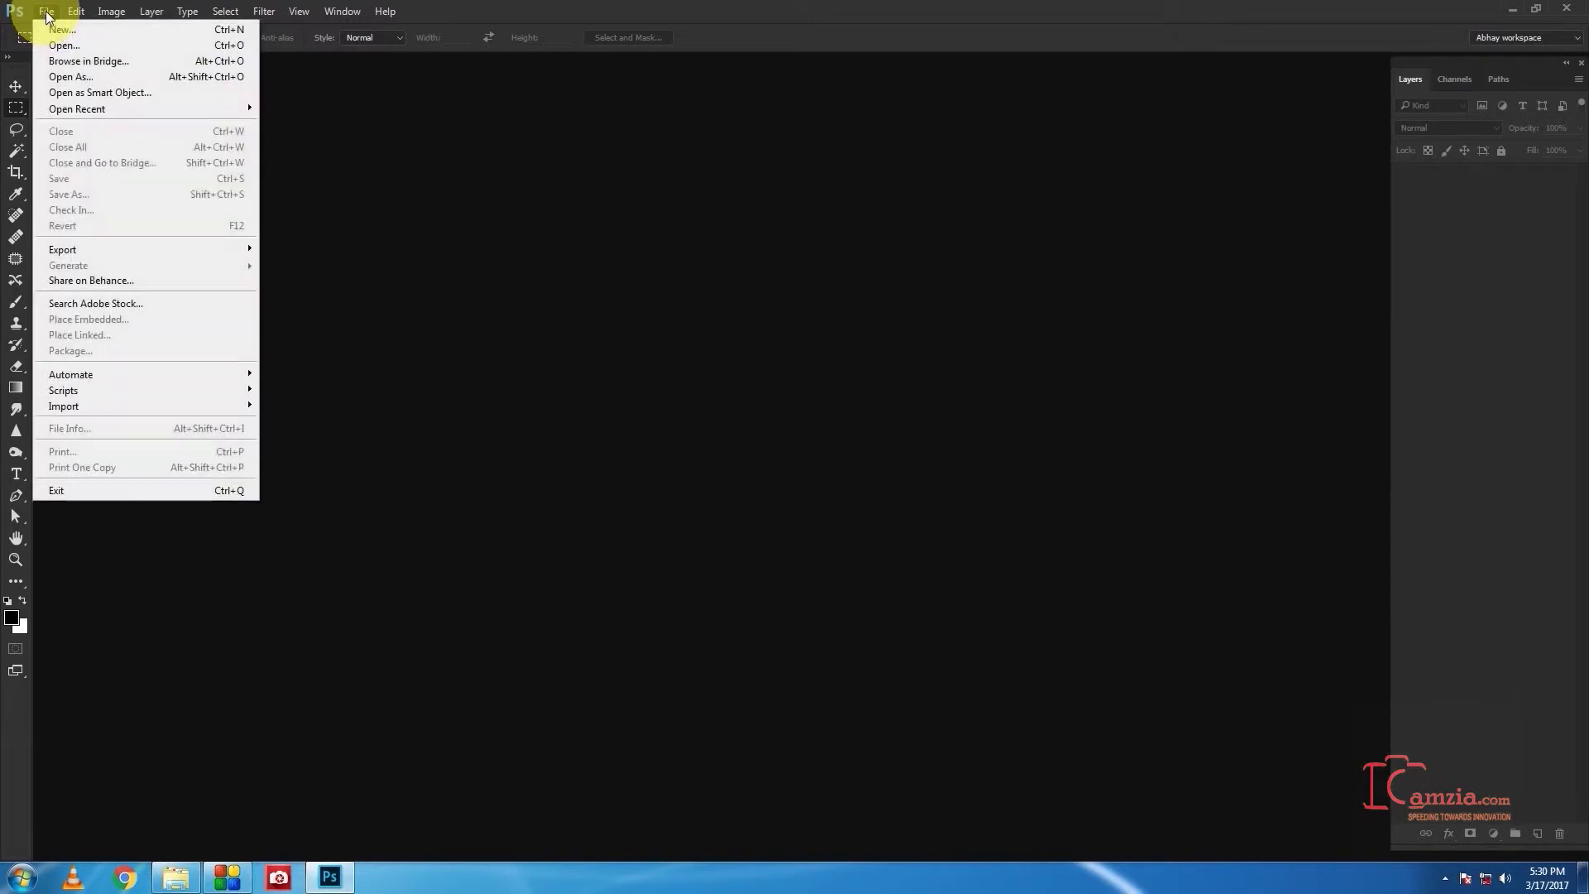
pyautogui.click(57, 47)
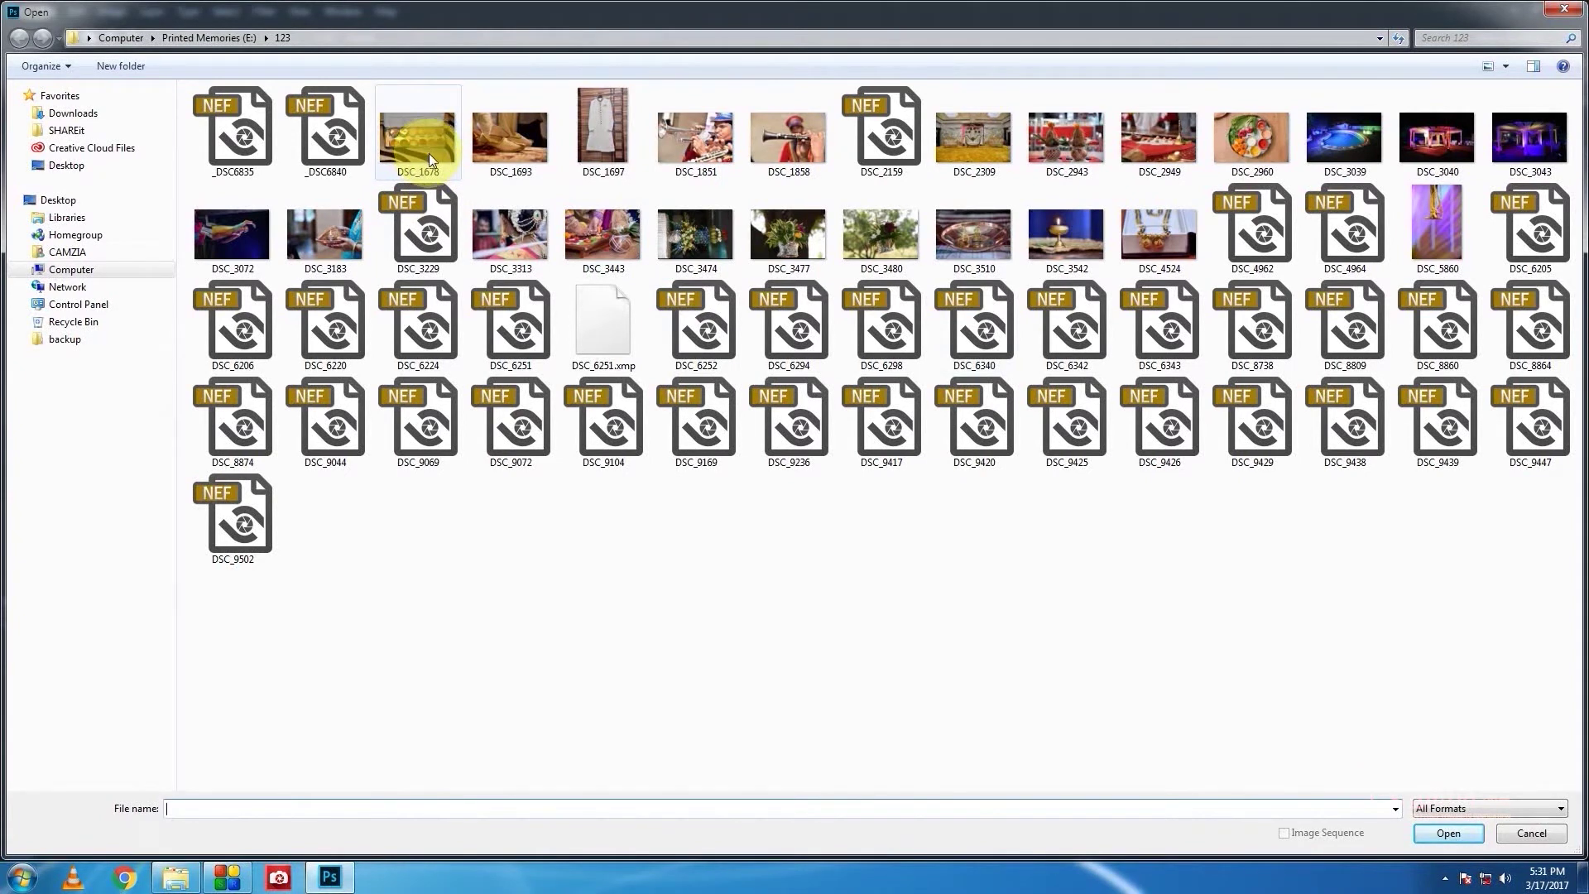
pyautogui.click(439, 150)
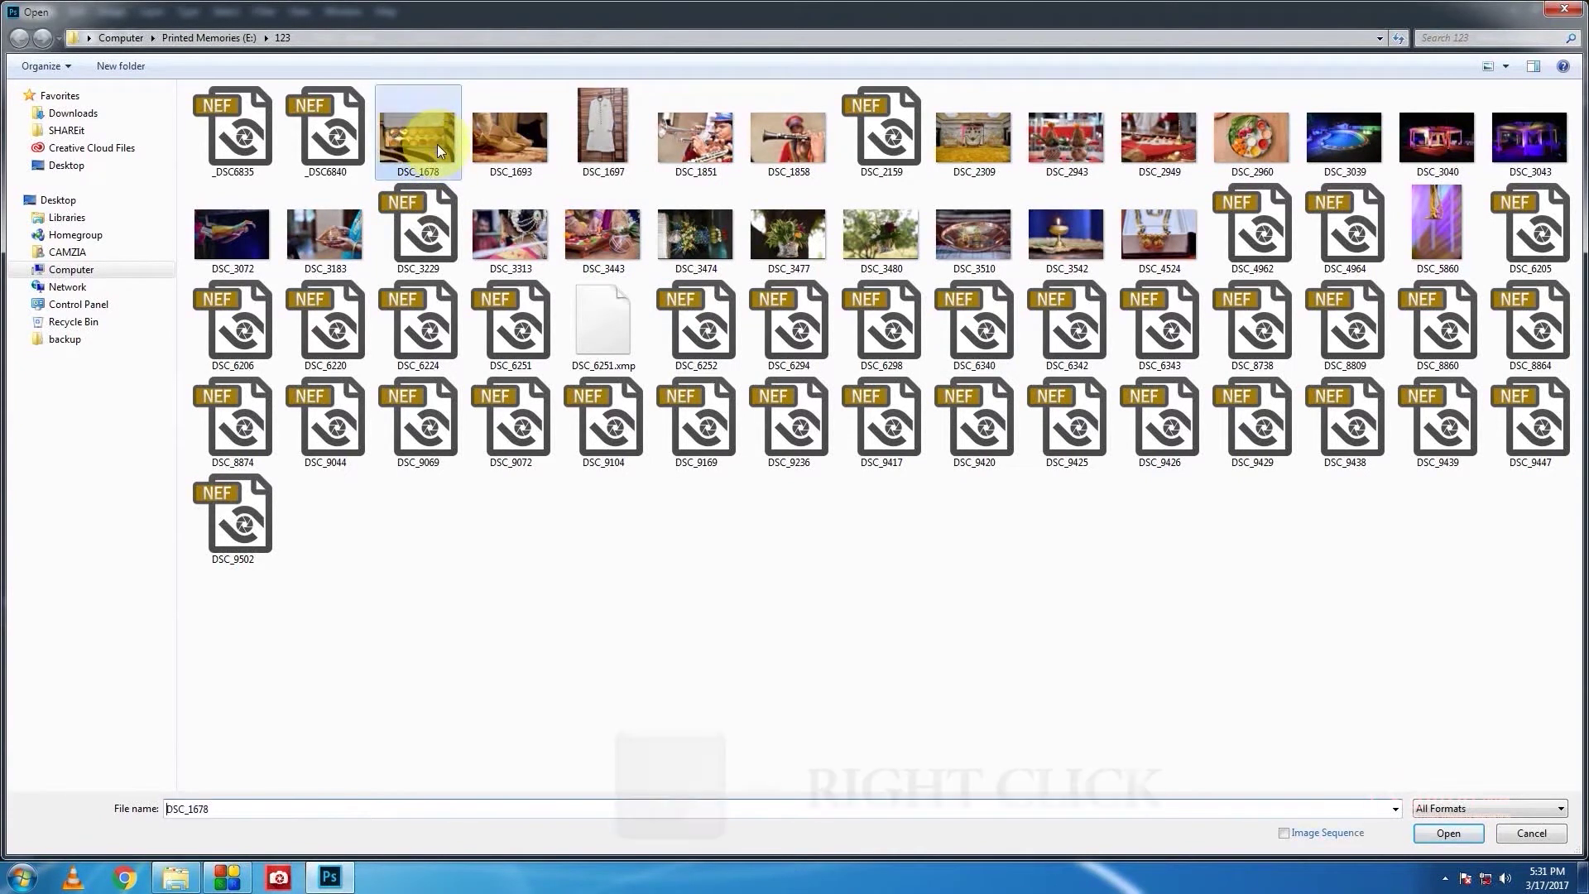
pyautogui.keyDown('ctrl'); pyautogui.click(599, 141); pyautogui.keyUp('ctrl')
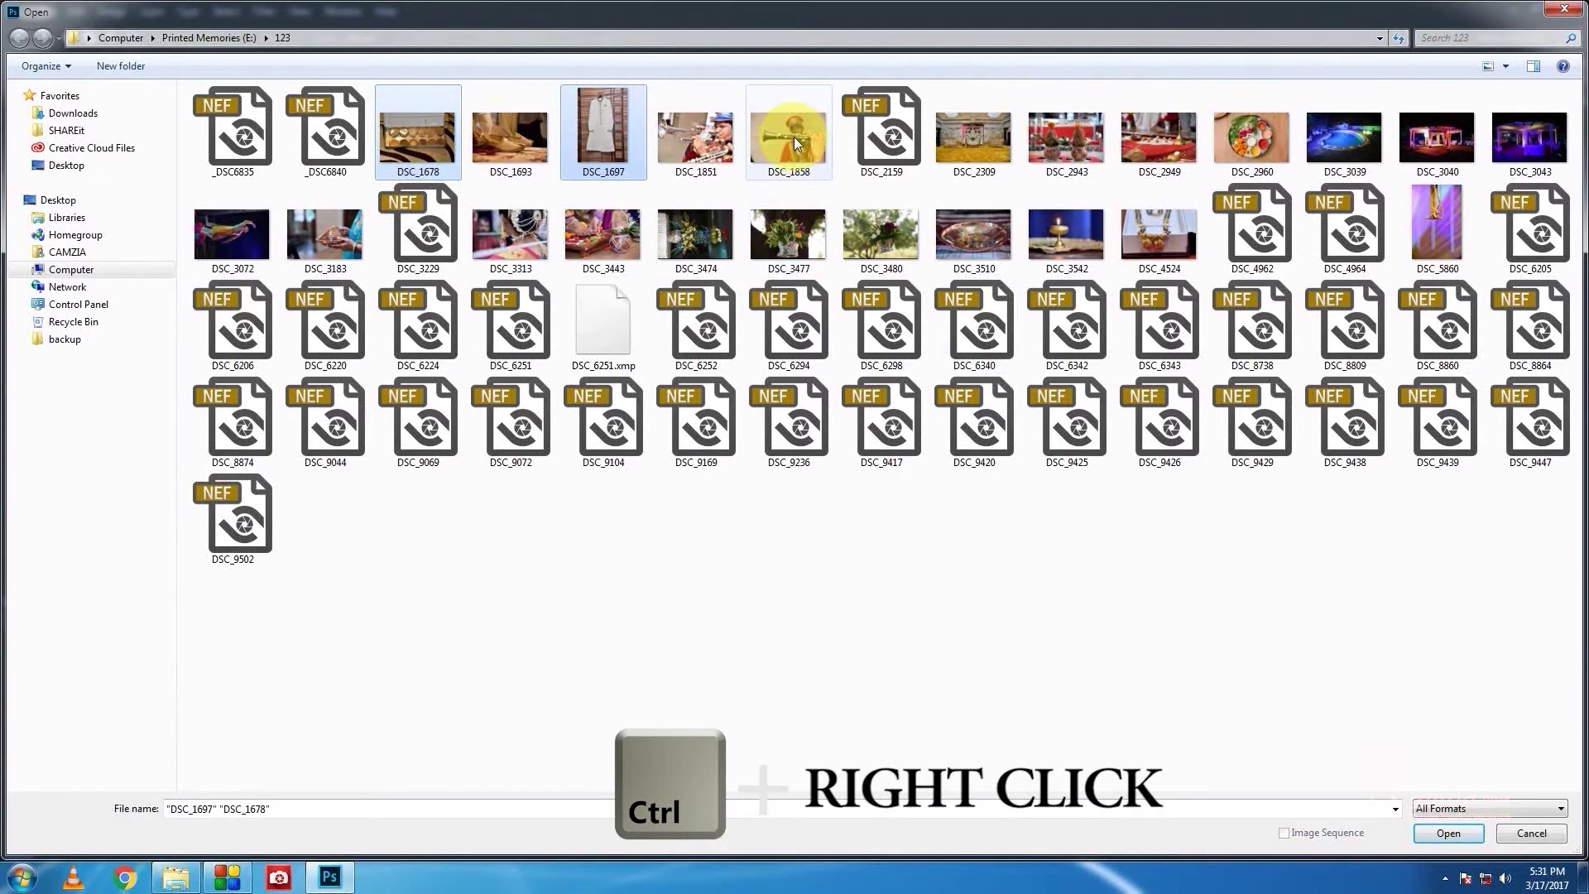
pyautogui.keyDown('ctrl'); pyautogui.click(794, 143); pyautogui.keyUp('ctrl')
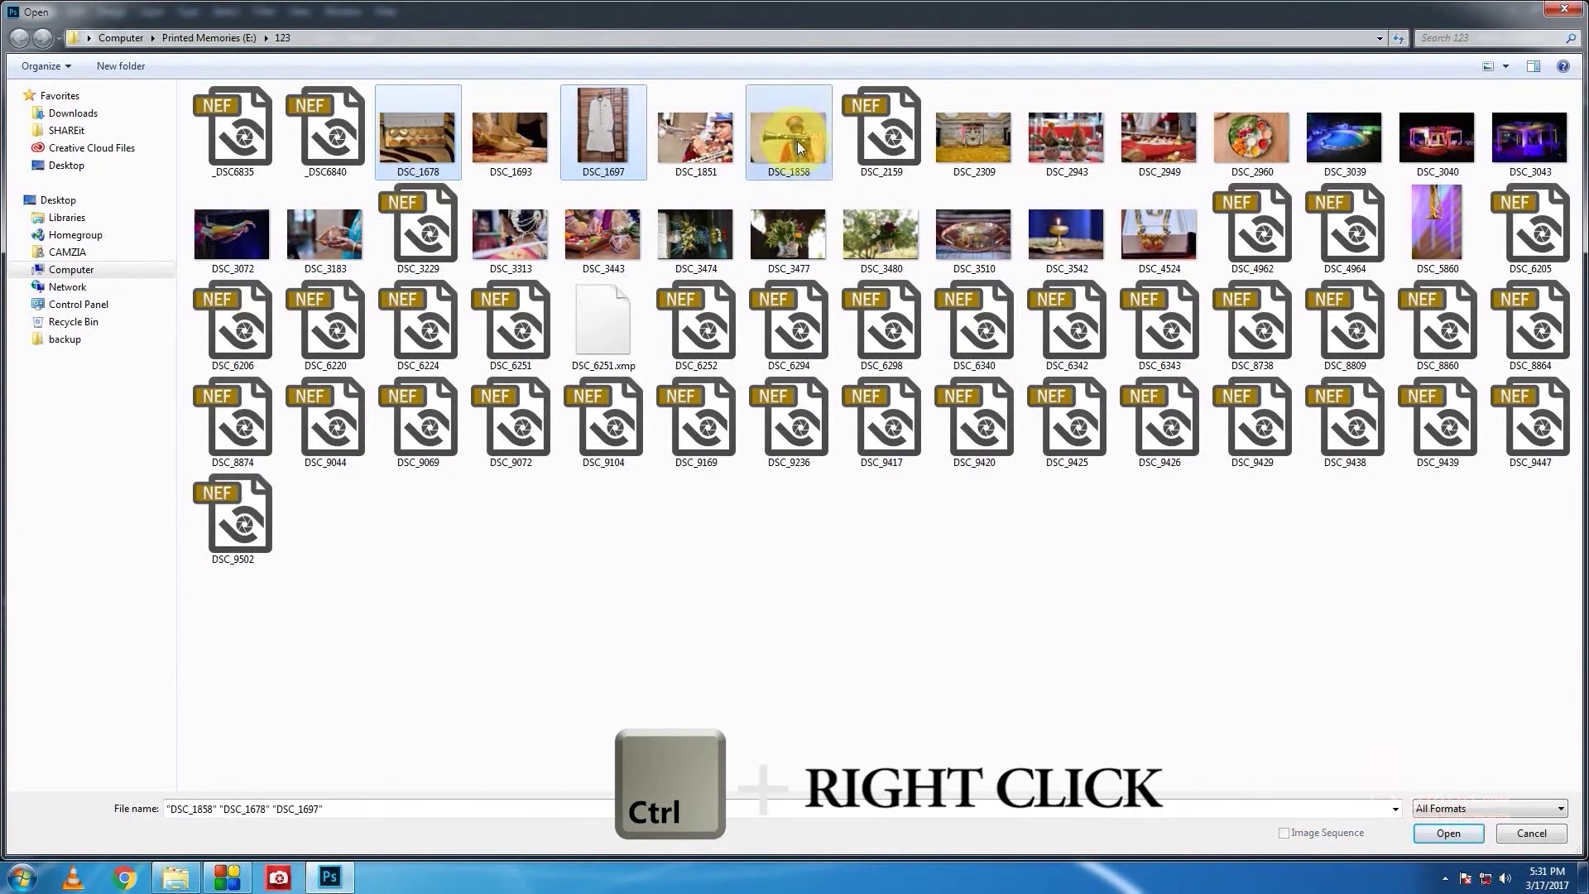
pyautogui.keyDown('ctrl'); pyautogui.click(972, 141); pyautogui.keyUp('ctrl')
pyautogui.keyDown('ctrl'); pyautogui.click(1160, 146); pyautogui.keyUp('ctrl')
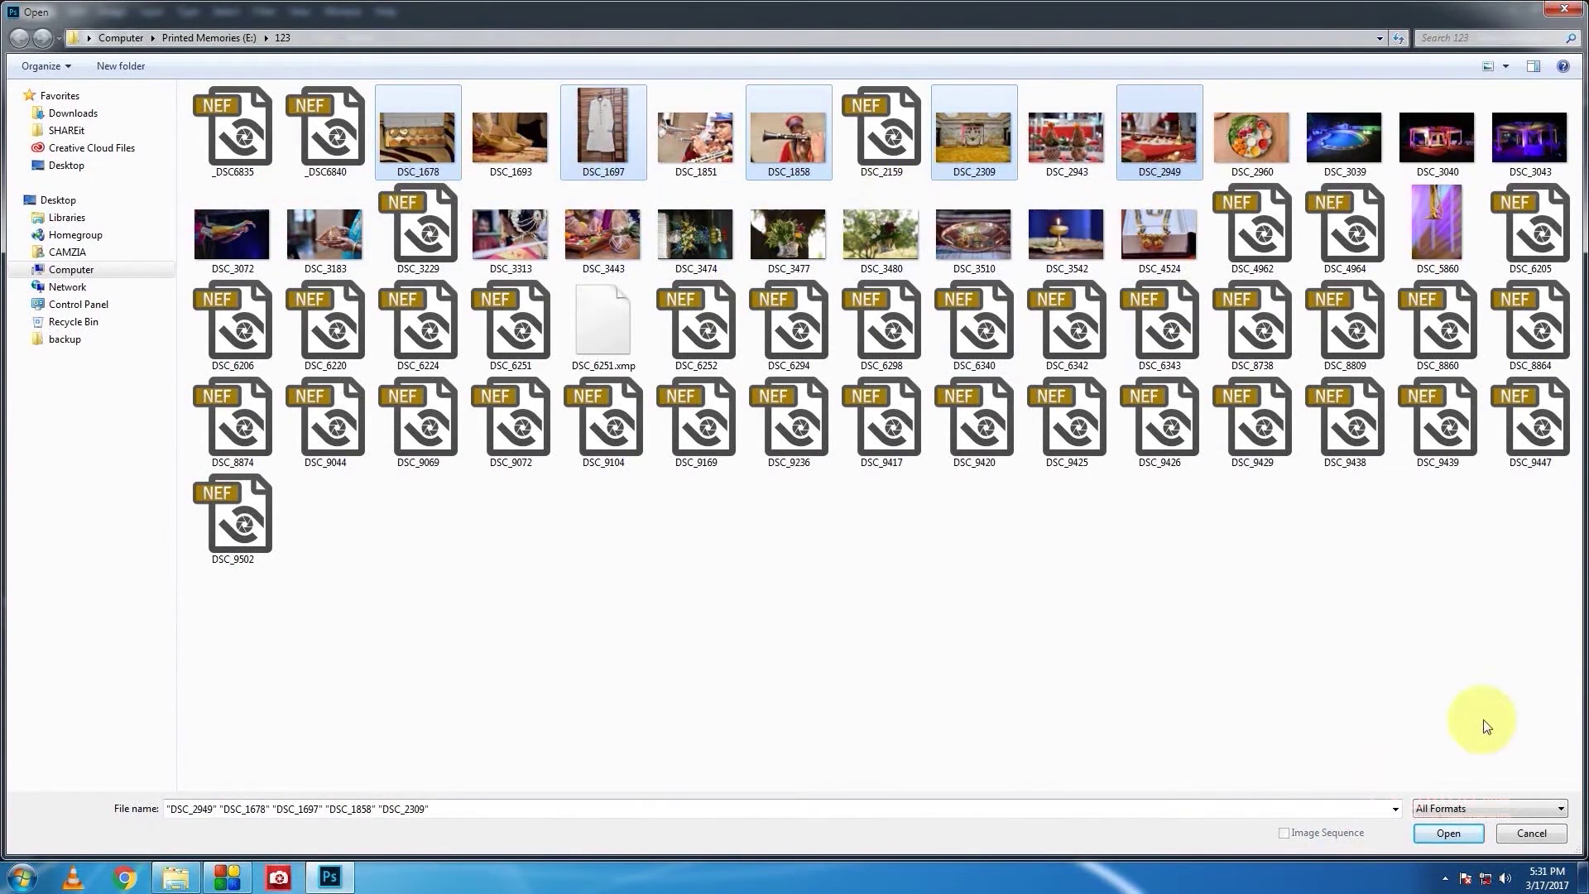
pyautogui.click(1446, 832)
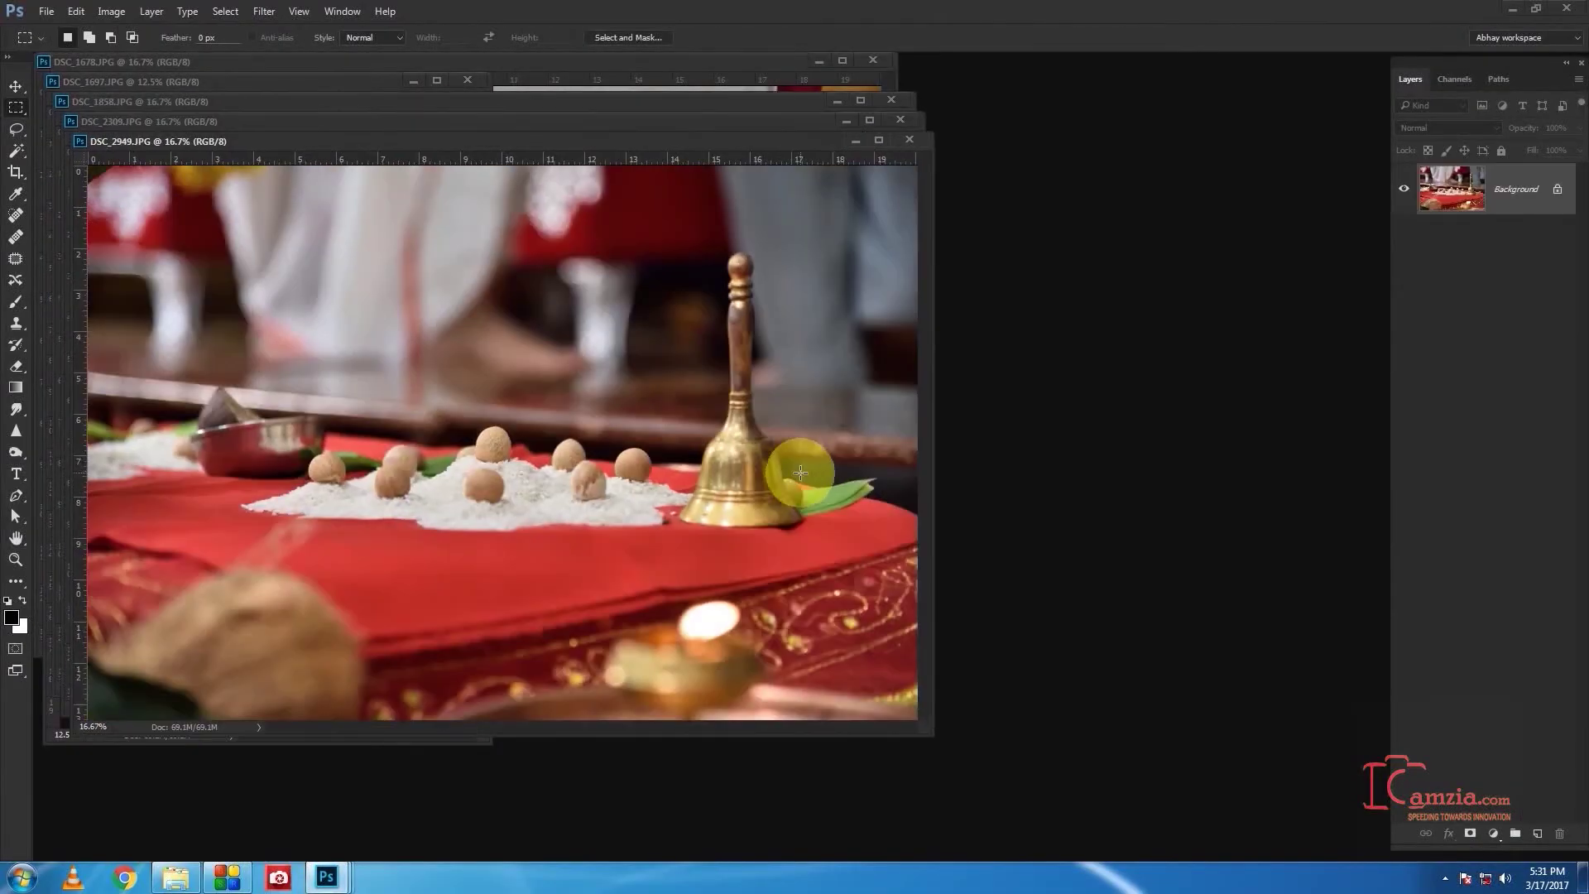
pyautogui.hotkey('ctrl', 'alt', 'w')
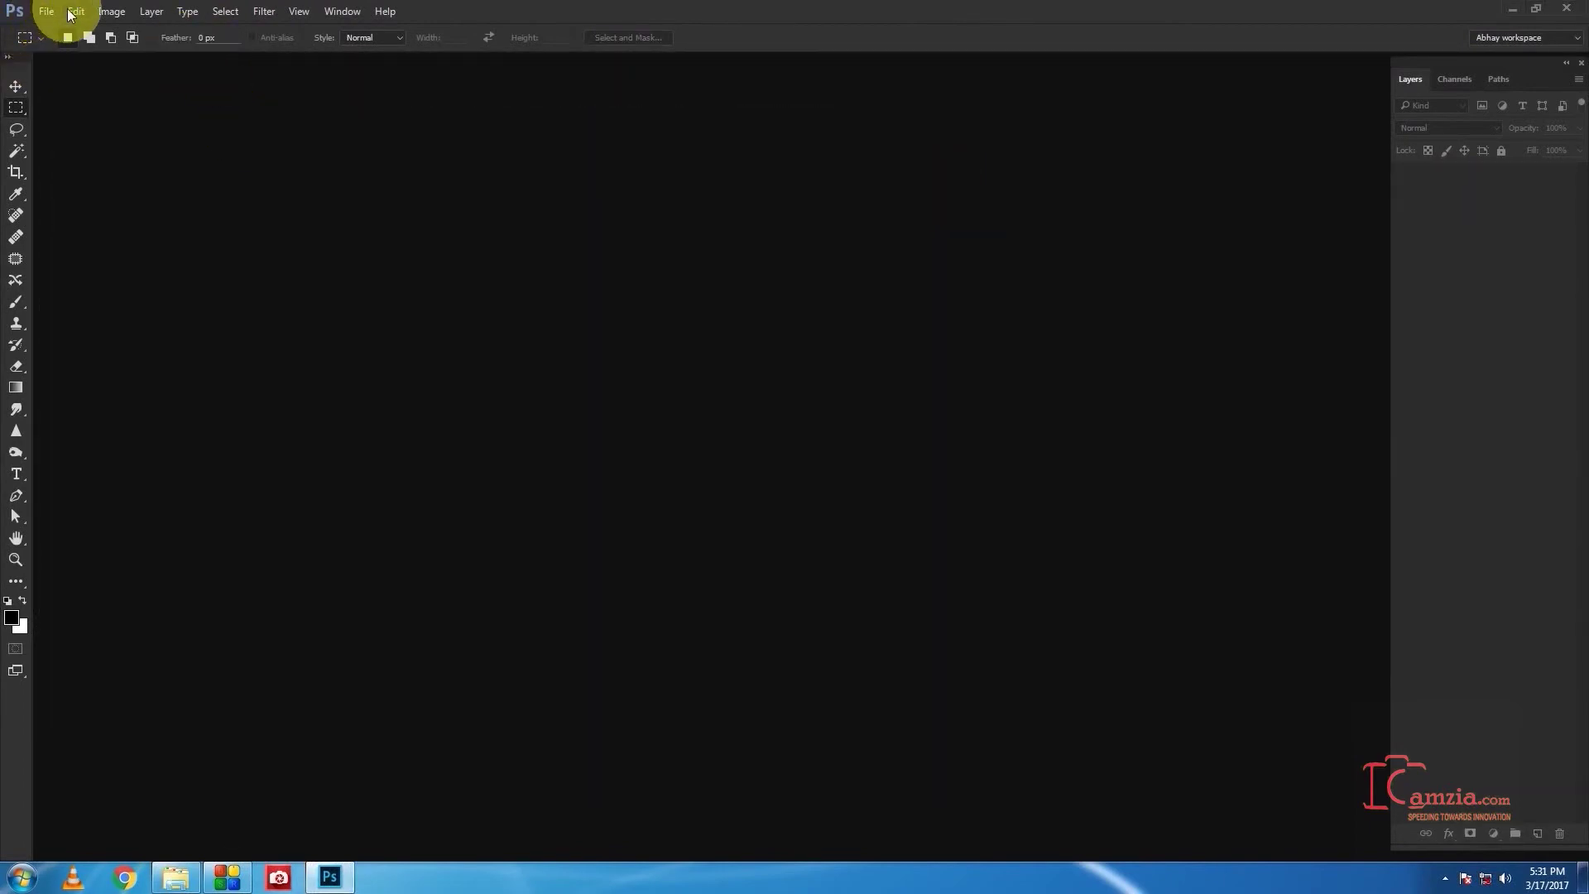
# Re-enable Open Documents as Tabs in Workspace preferences and bring up folder 123's Open browser
pyautogui.click(73, 11)
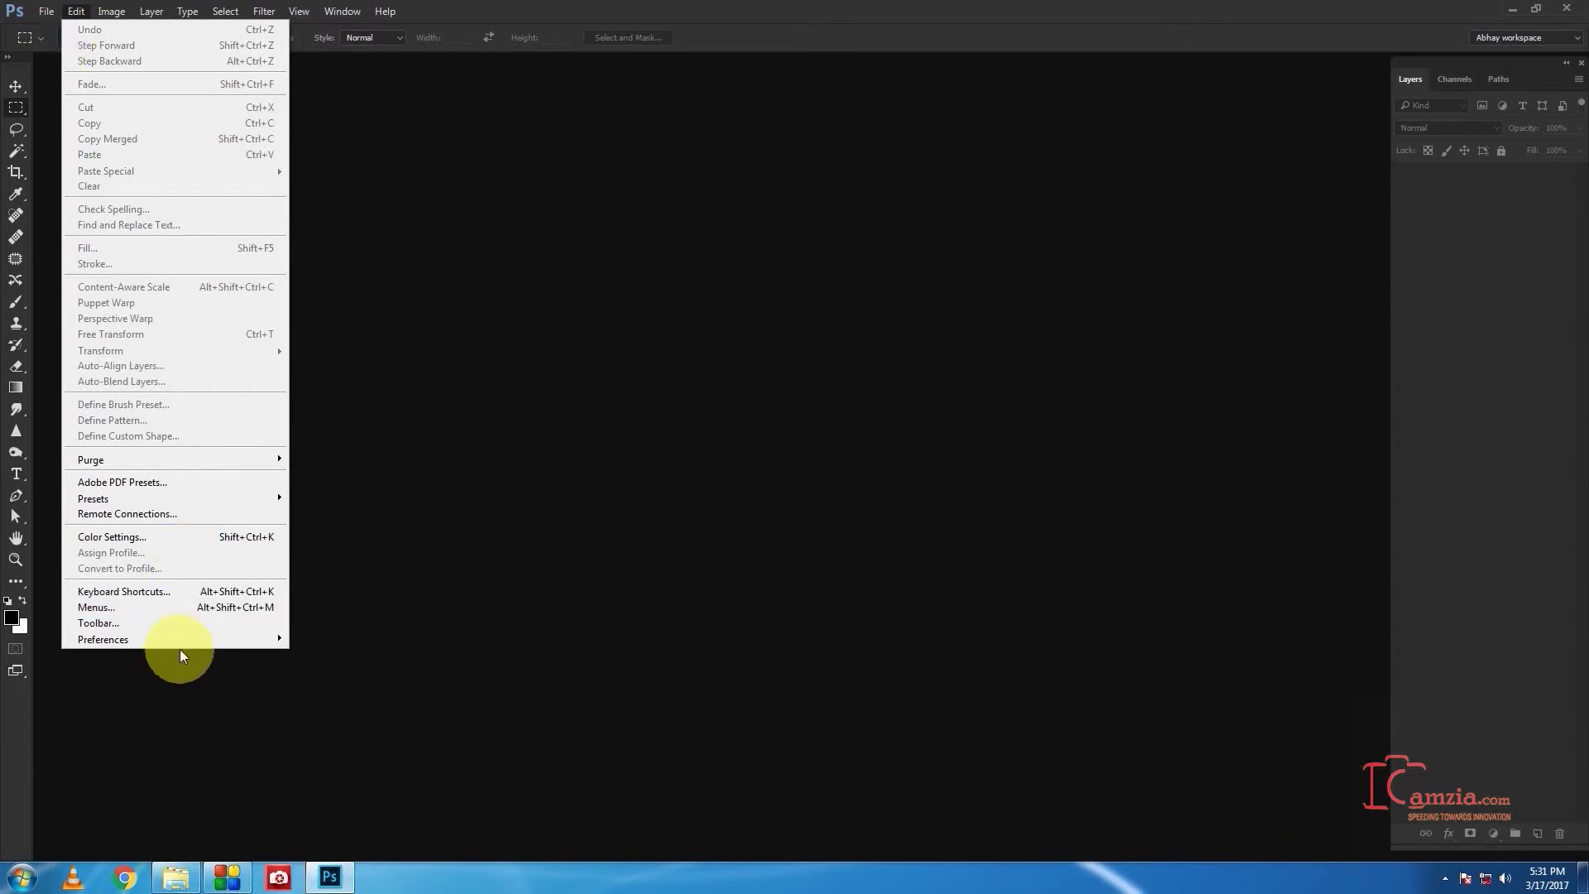
pyautogui.moveTo(173, 639)
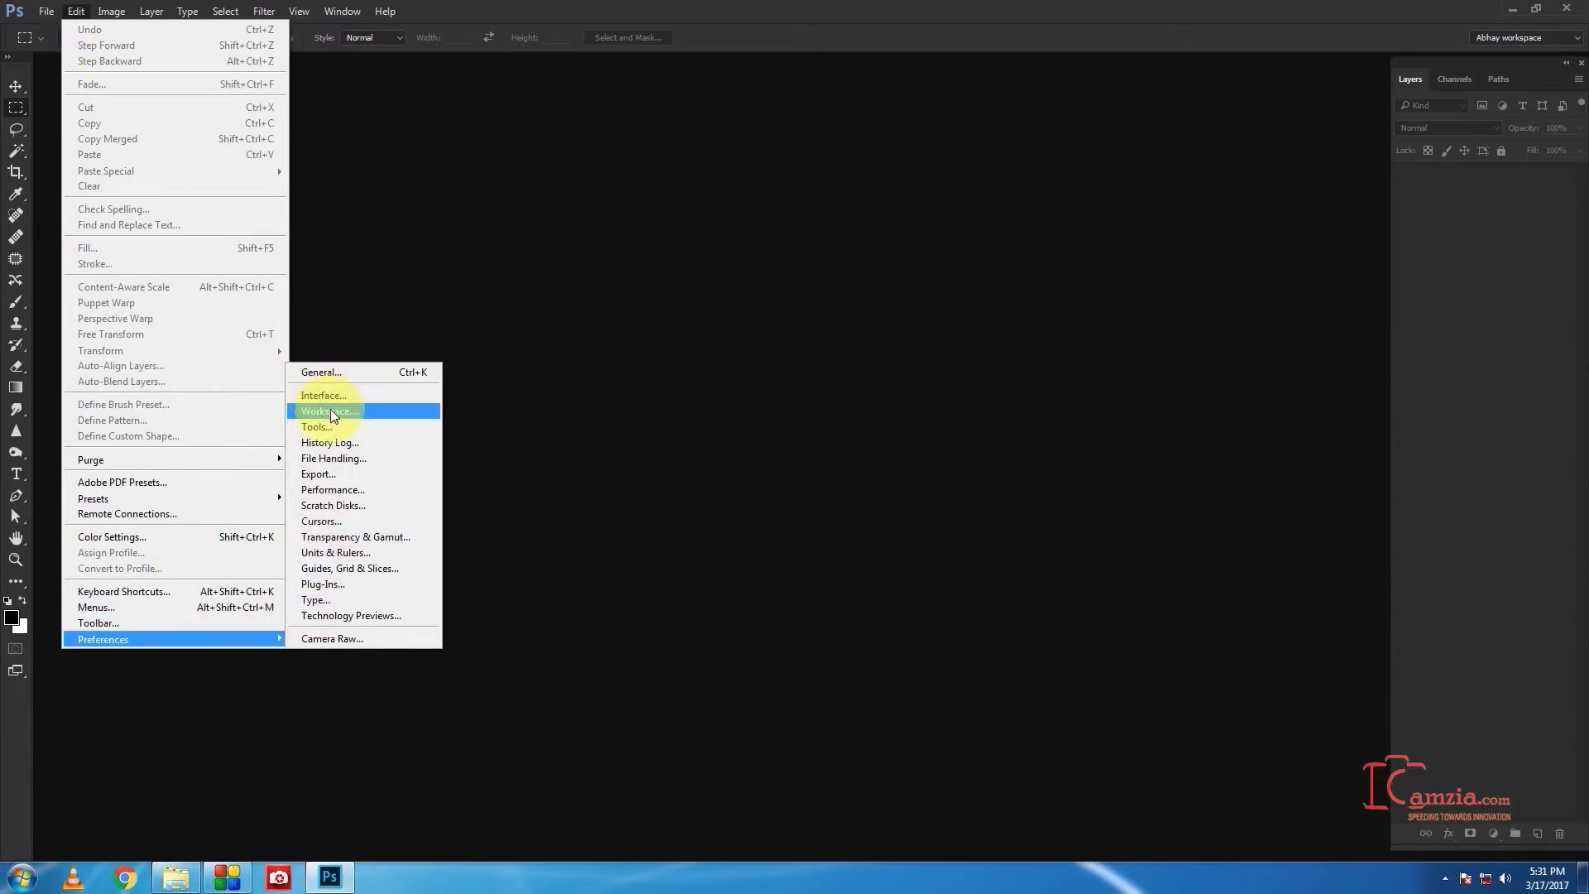
pyautogui.click(322, 373)
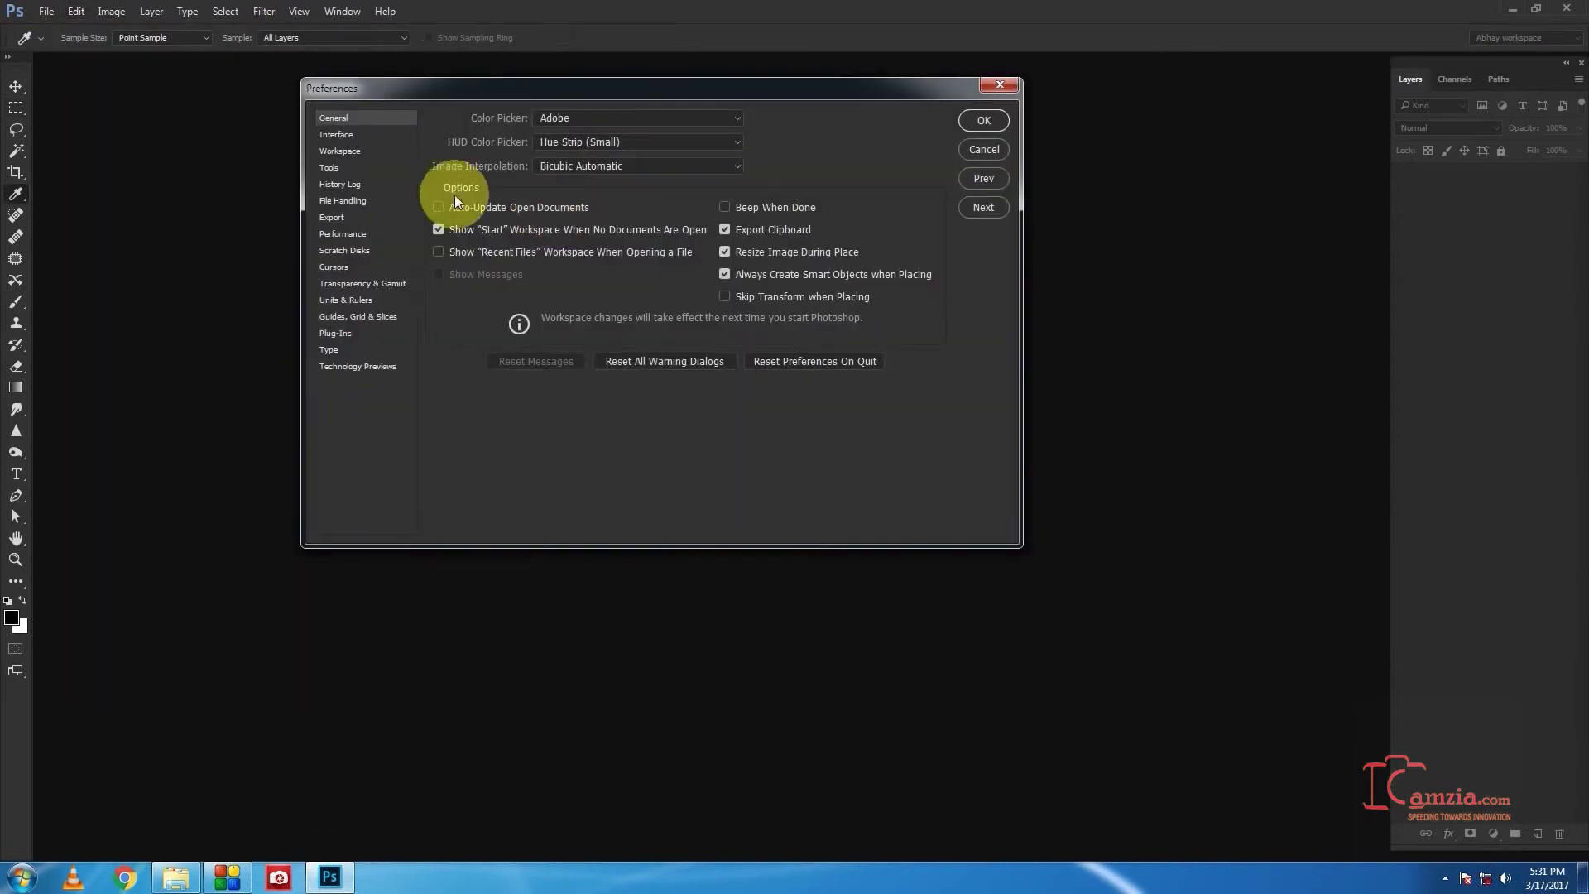
pyautogui.click(348, 152)
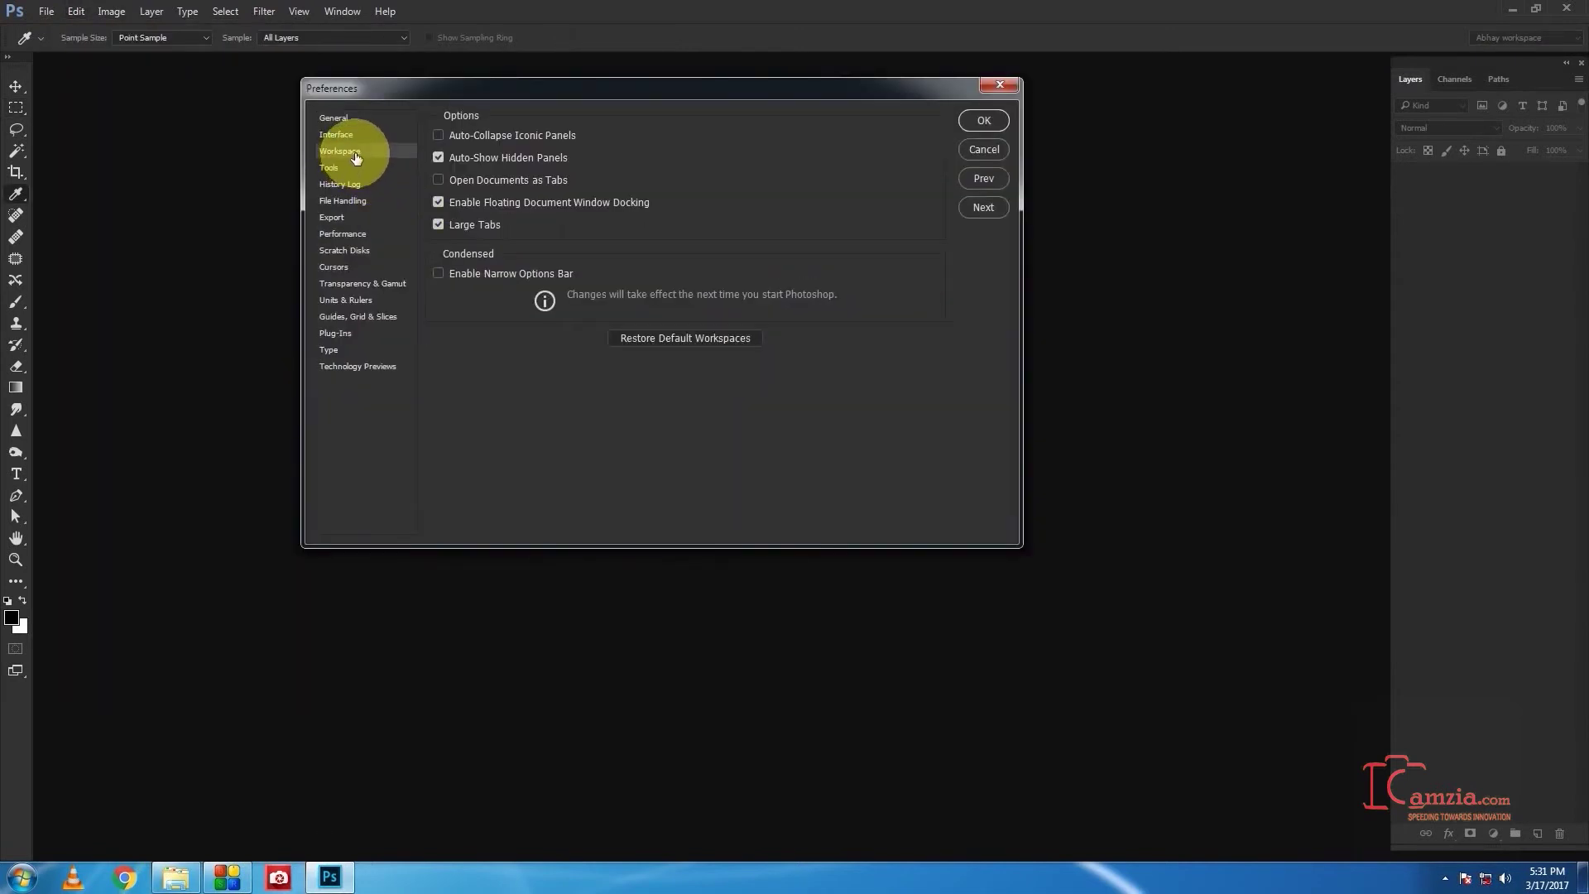
pyautogui.click(438, 179)
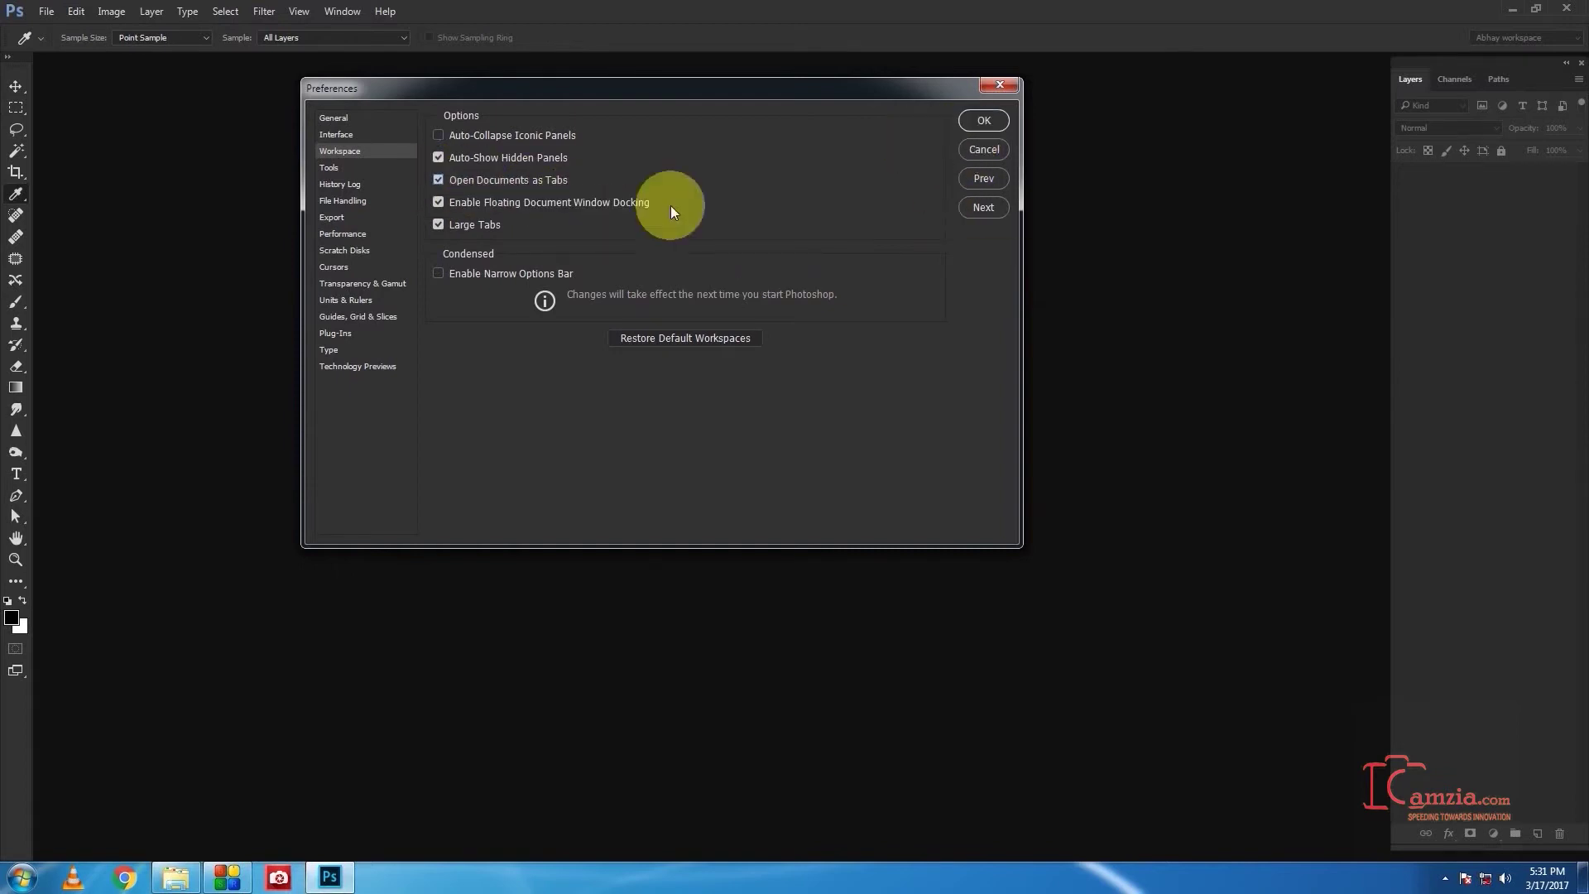
pyautogui.click(984, 121)
pyautogui.doubleClick(821, 445)
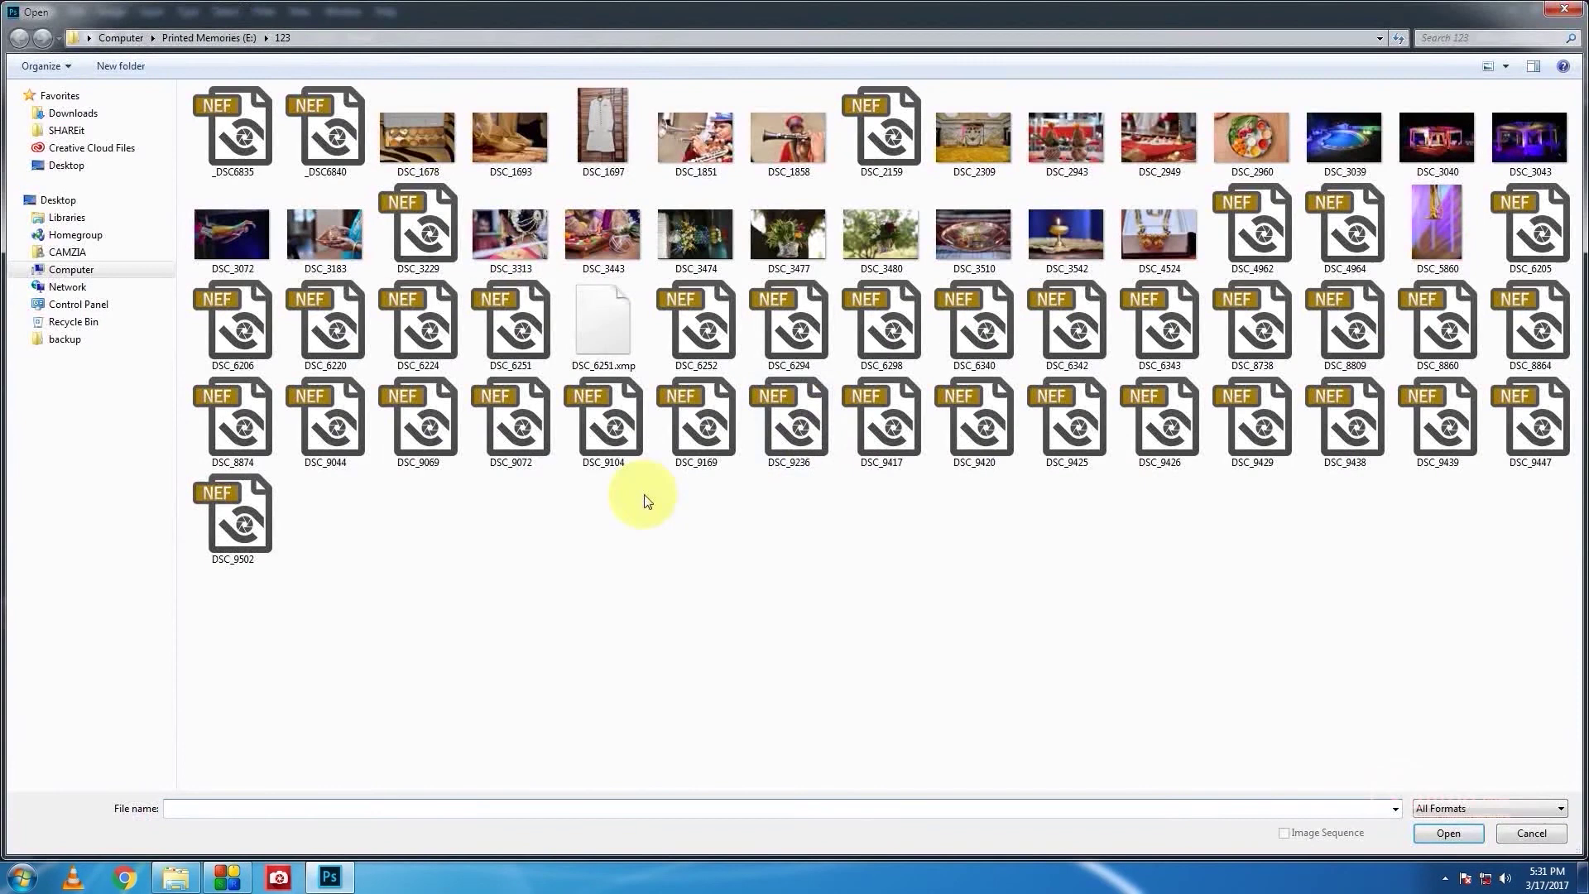
pyautogui.click(439, 152)
pyautogui.keyDown('shift'); pyautogui.click(614, 151); pyautogui.keyUp('shift')
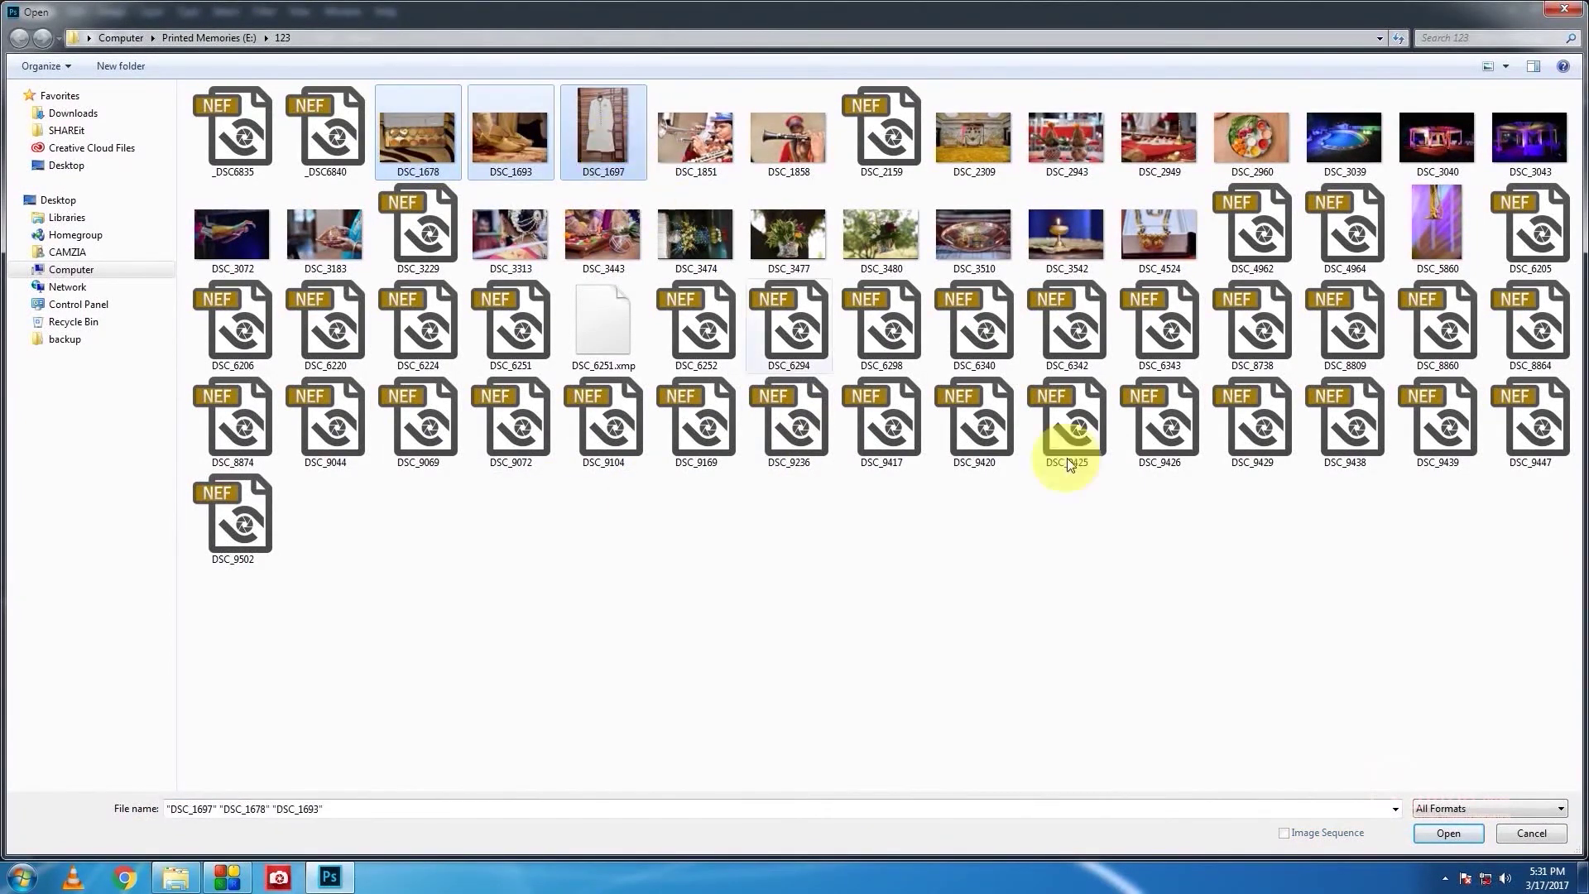
pyautogui.click(1448, 833)
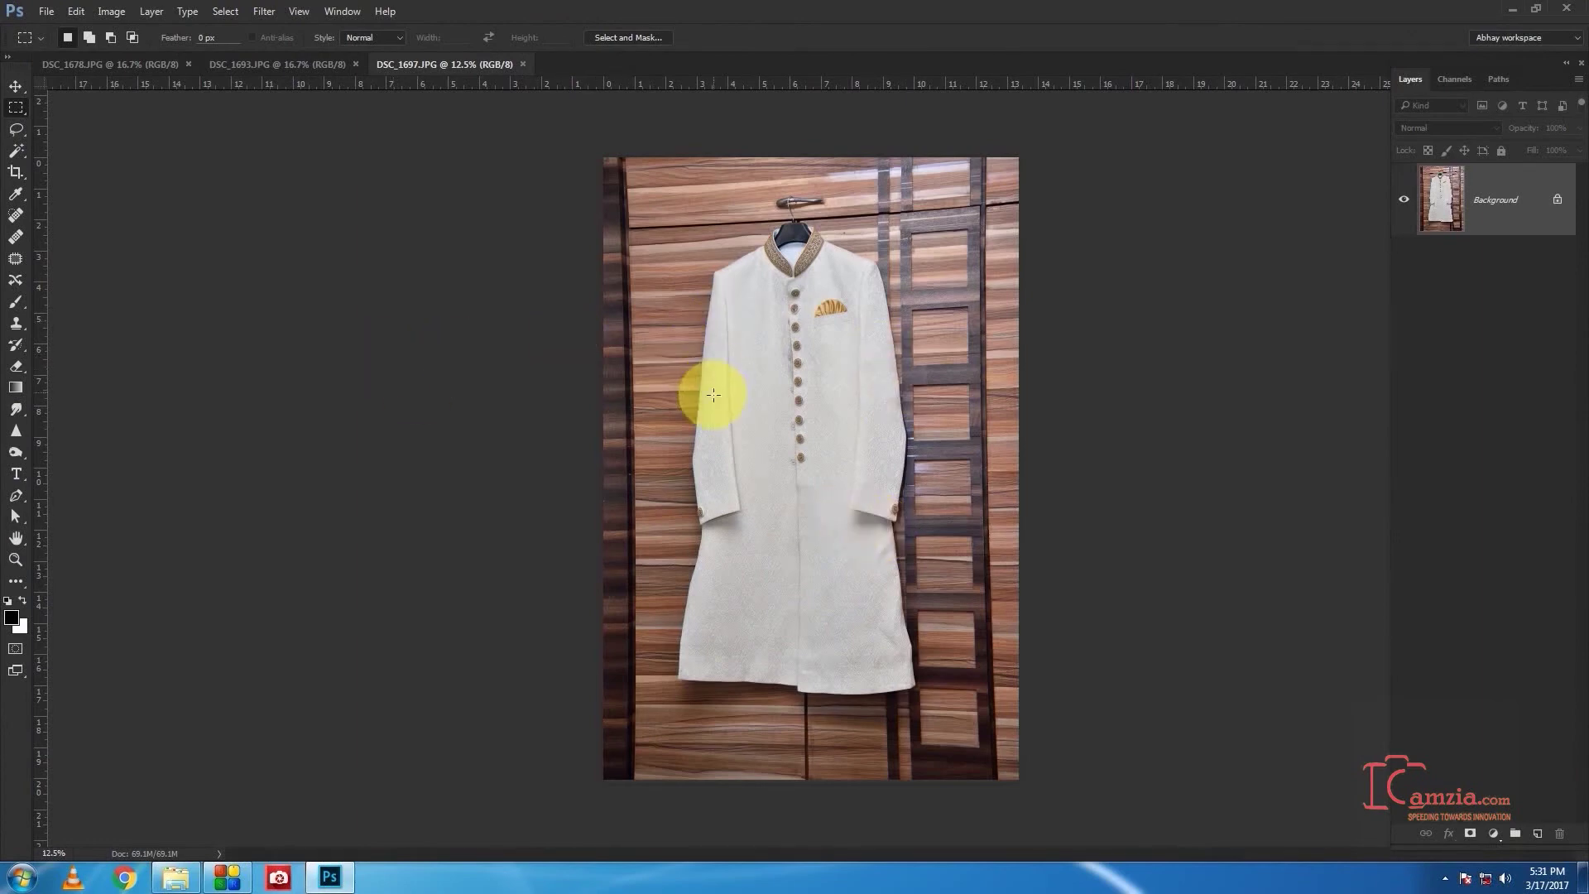
pyautogui.hotkey('ctrl', 'w')
pyautogui.hotkey('ctrl', 'w')
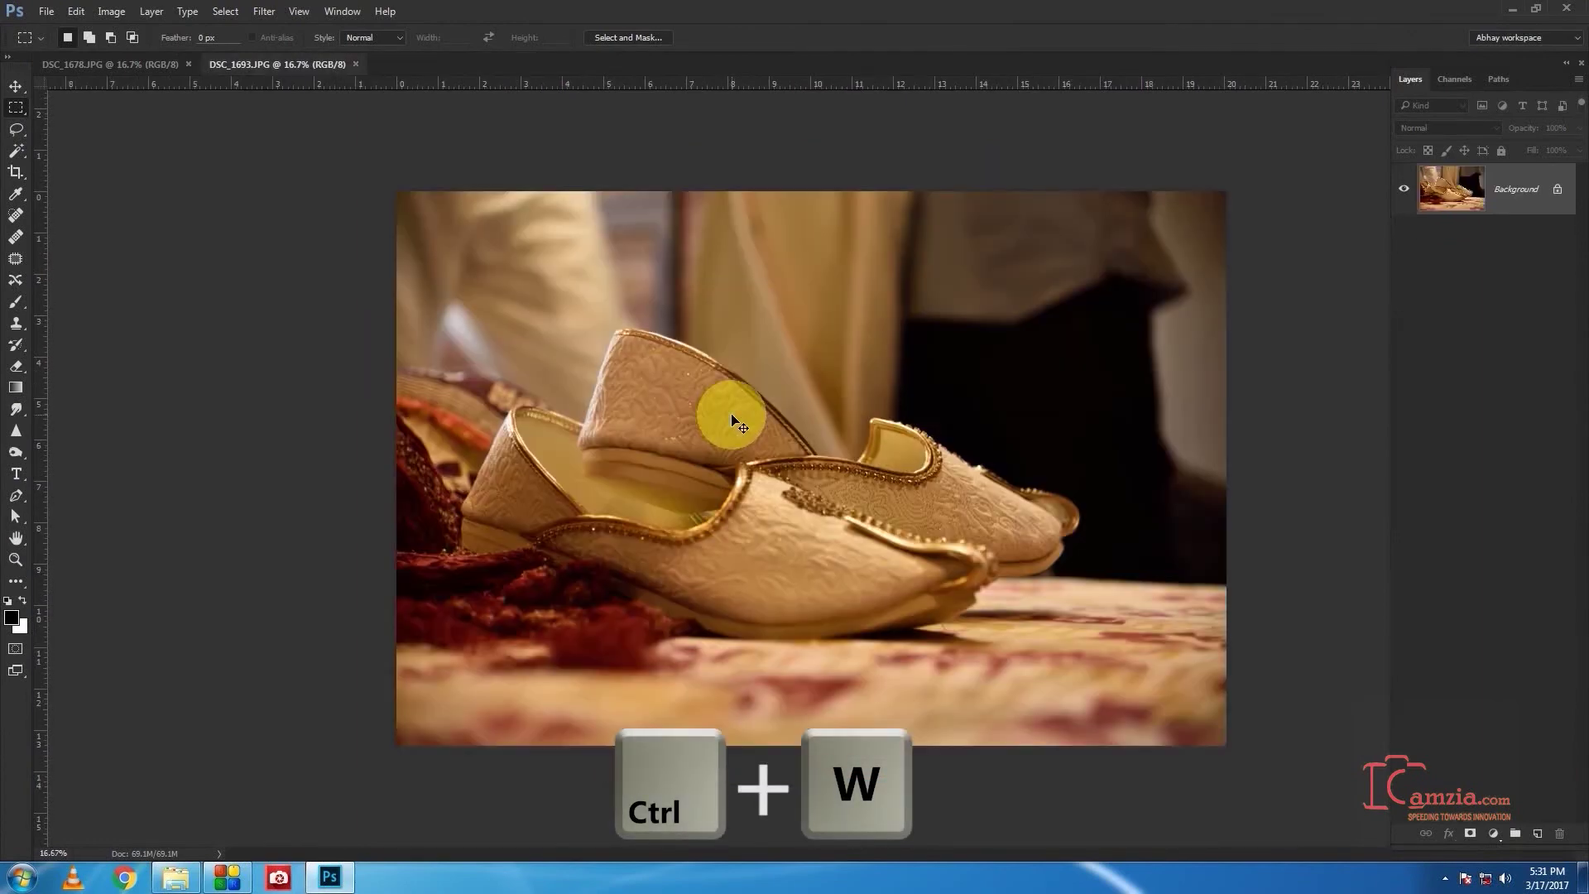
pyautogui.hotkey('ctrl', 'w')
# Open DSC_1678, show Document Profile in the status bar, then switch back to Document Sizes
pyautogui.doubleClick(581, 455)
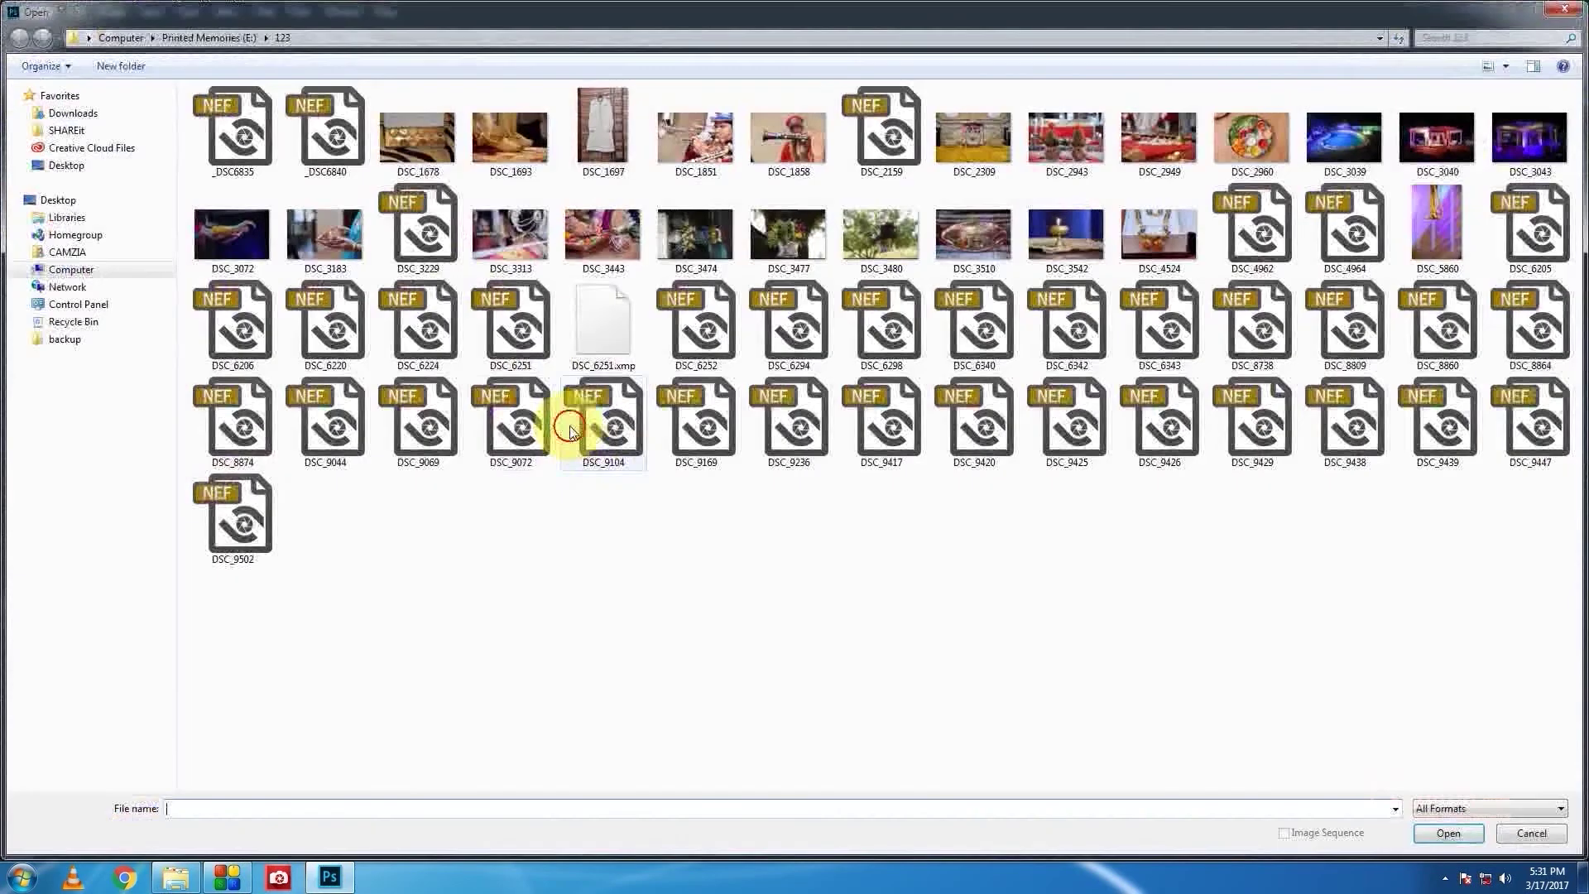
pyautogui.doubleClick(421, 150)
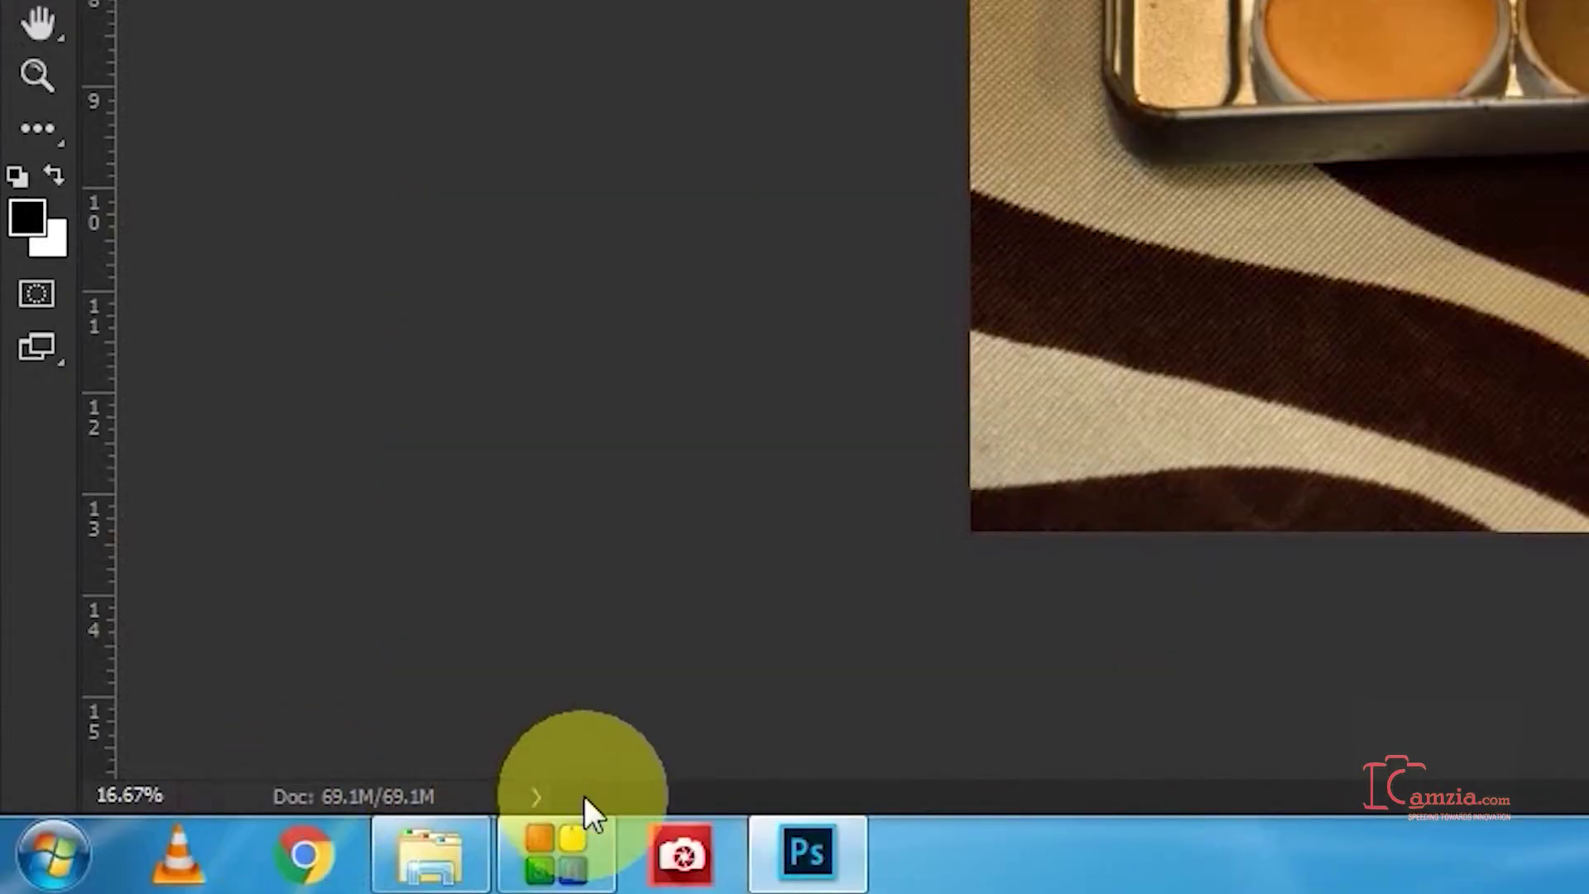
pyautogui.click(534, 797)
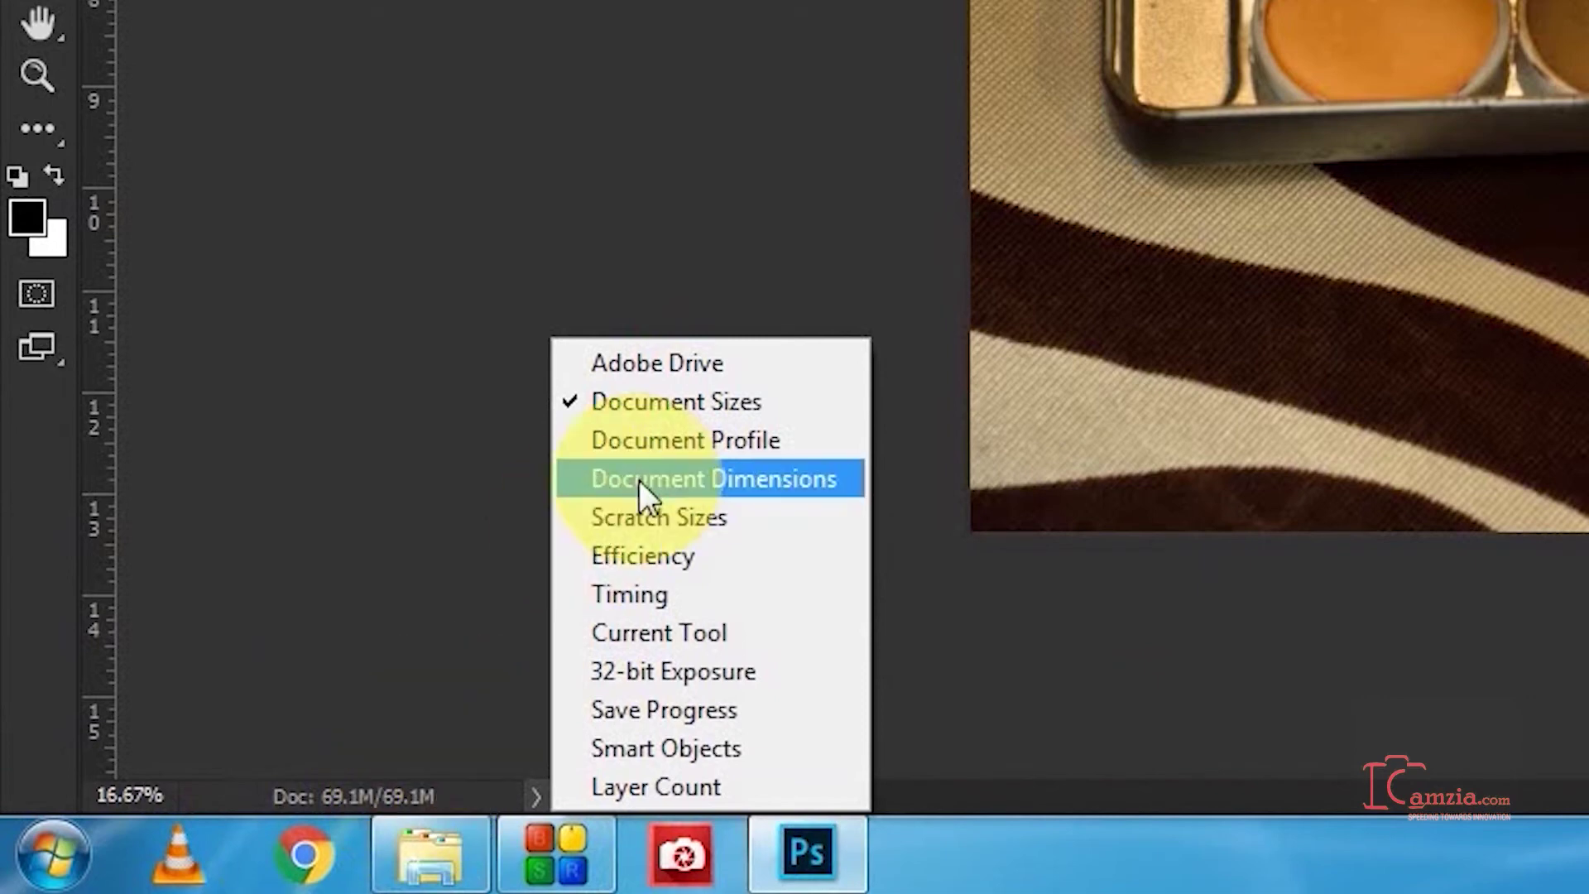
pyautogui.click(710, 440)
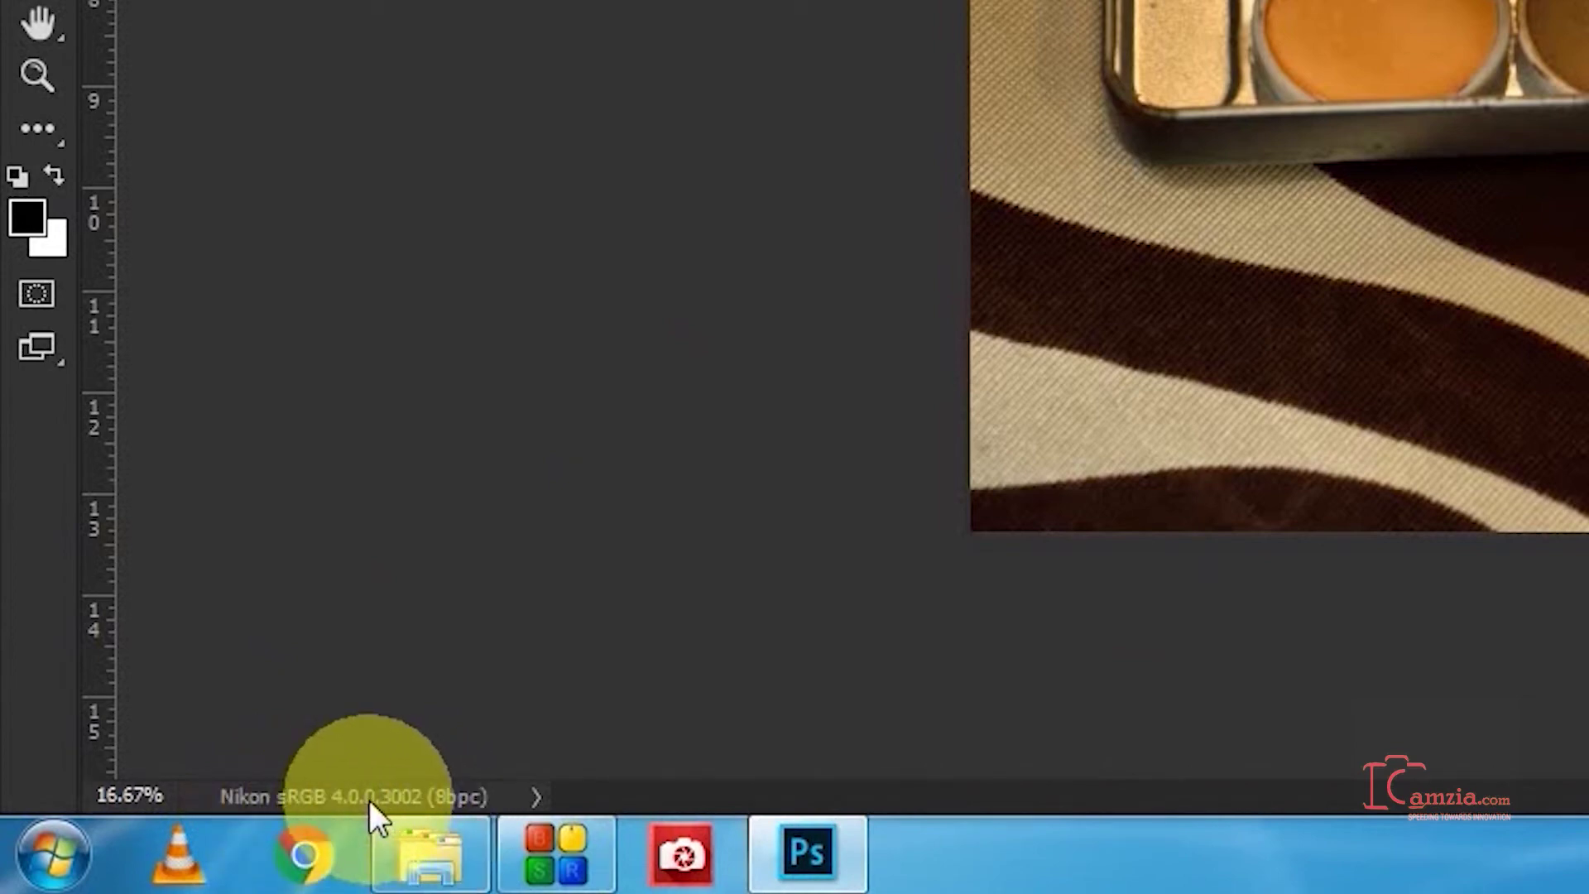
pyautogui.click(536, 796)
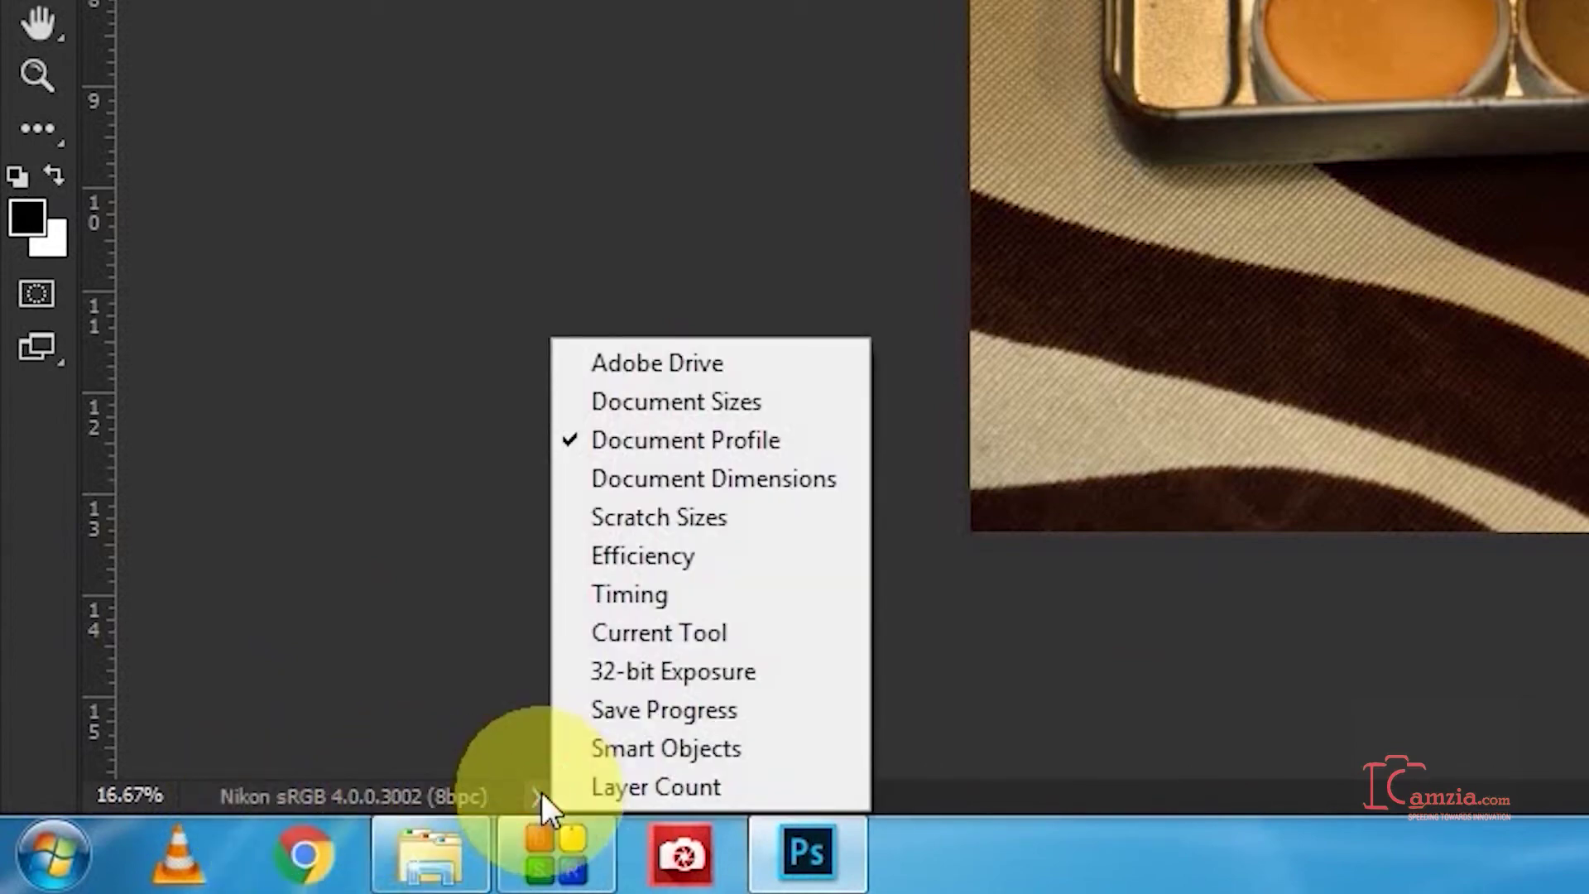
pyautogui.click(728, 410)
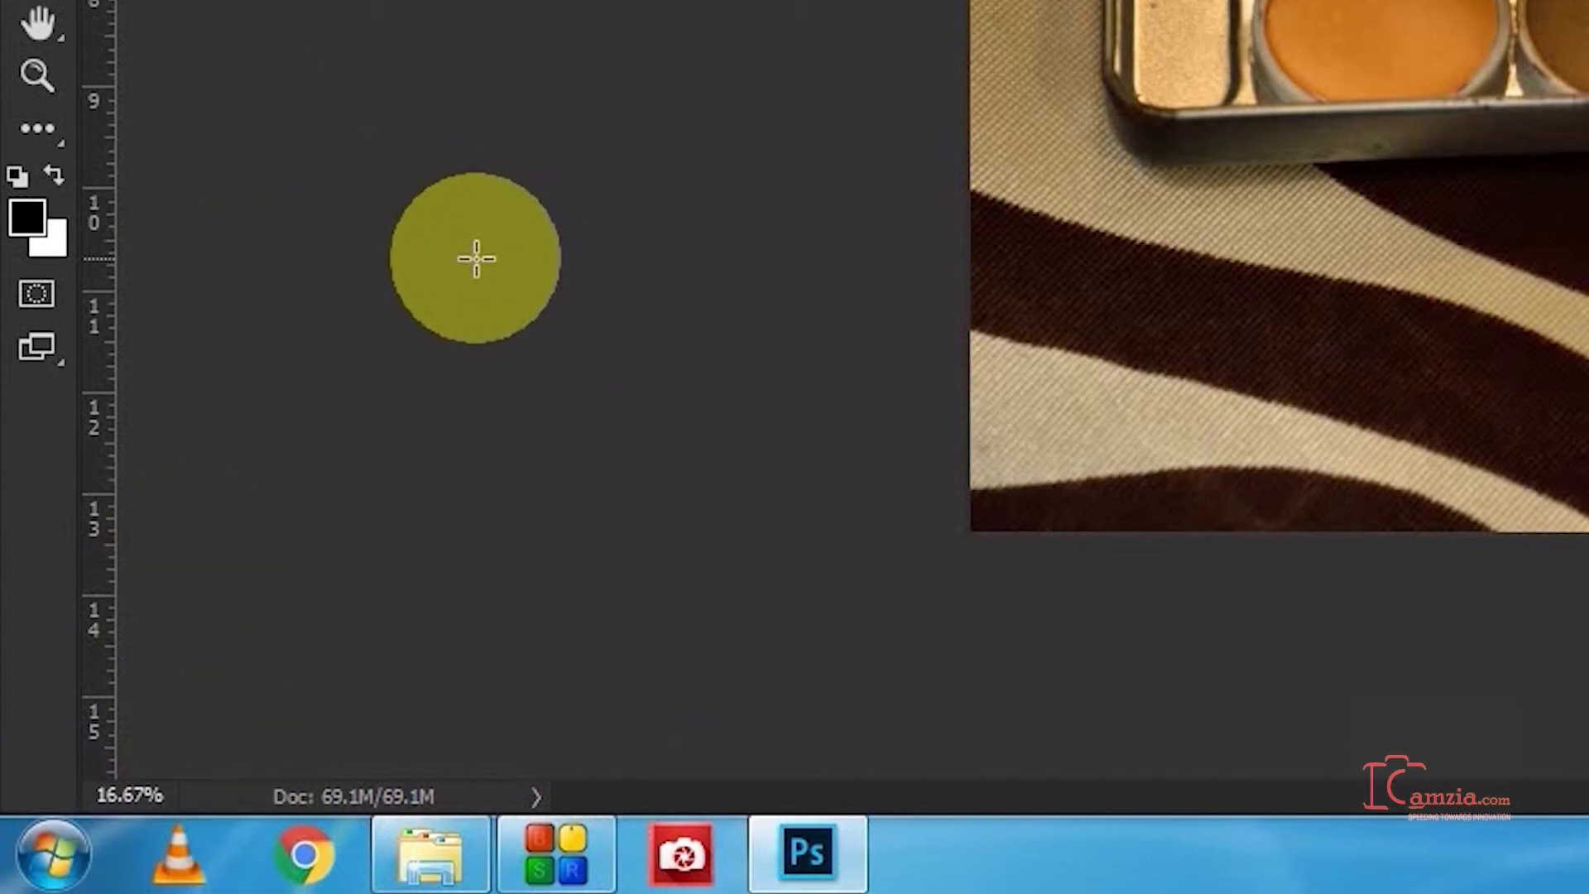
# Fit the makeup palette photo on screen with Ctrl+0, showing it at 22.68%
pyautogui.hotkey('ctrl', '0')
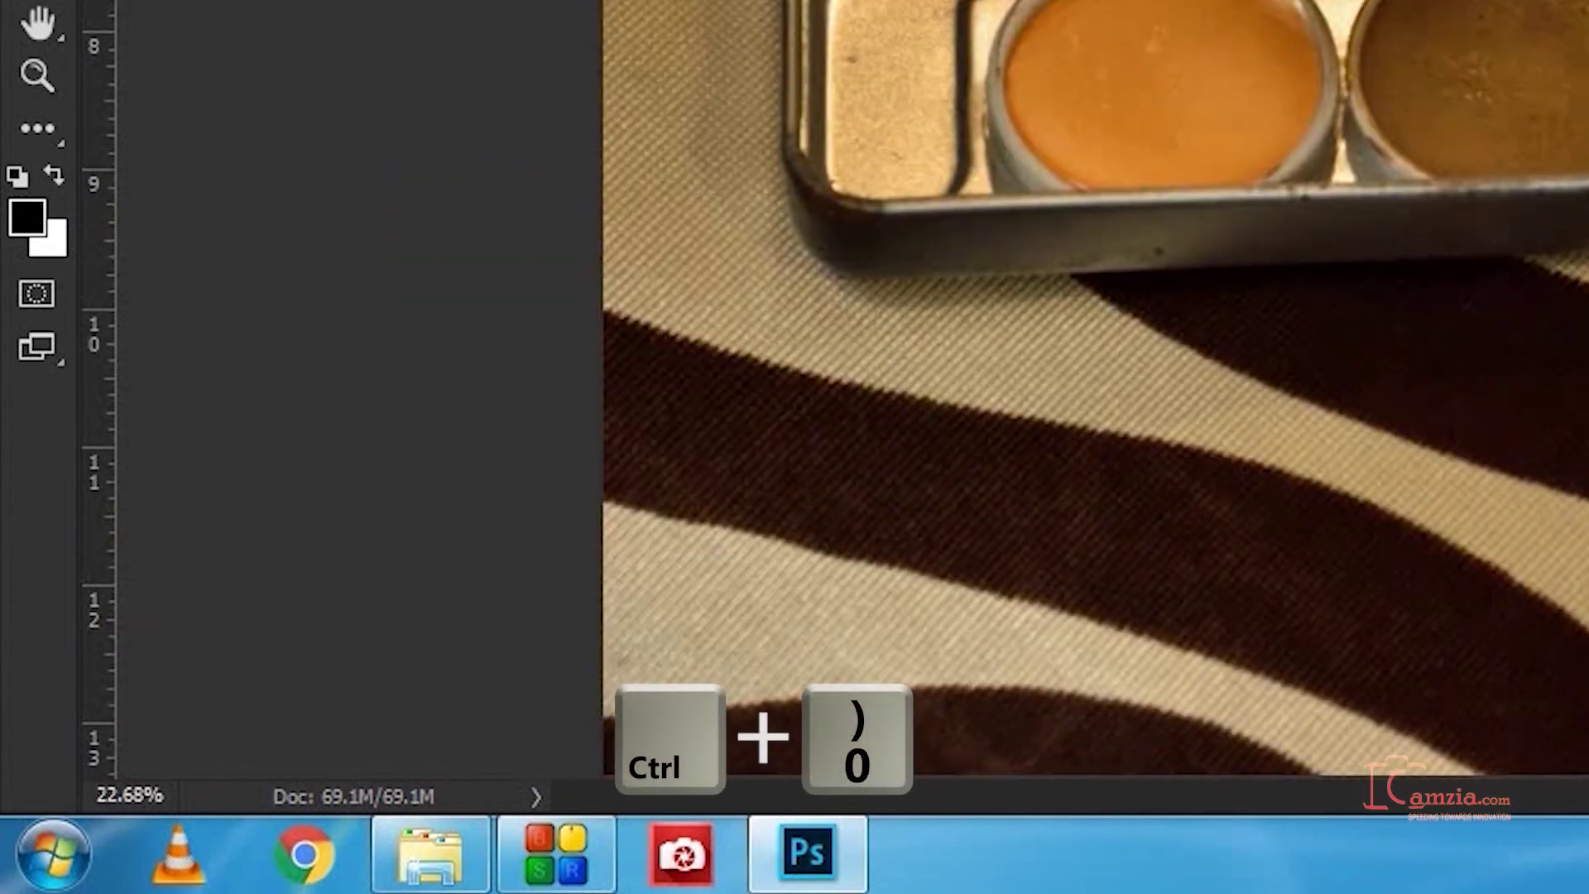